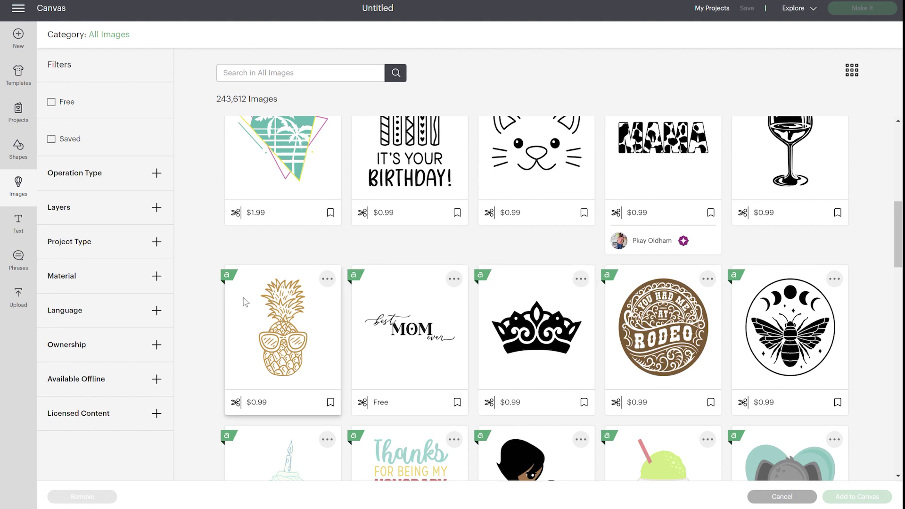
Step: Browse the image library restricted to free images, and clear that filter
scroll(537, 297, down, 10)
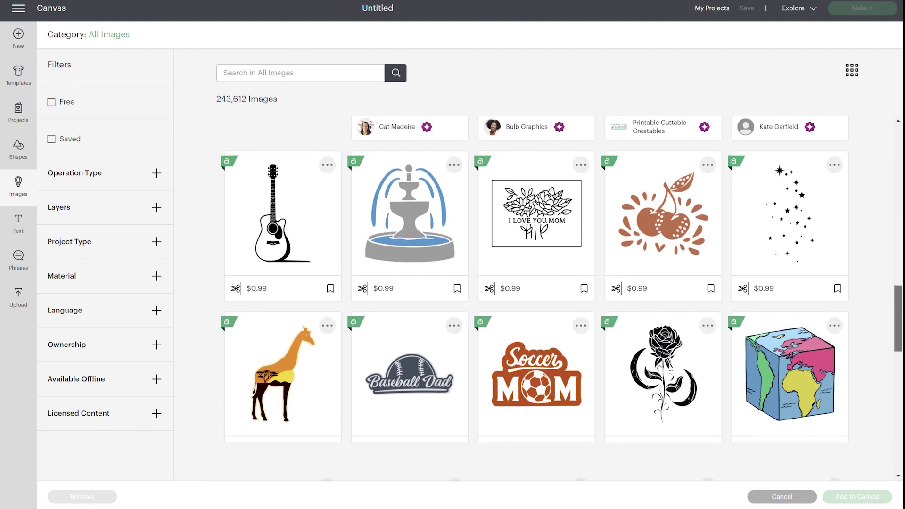
click(68, 106)
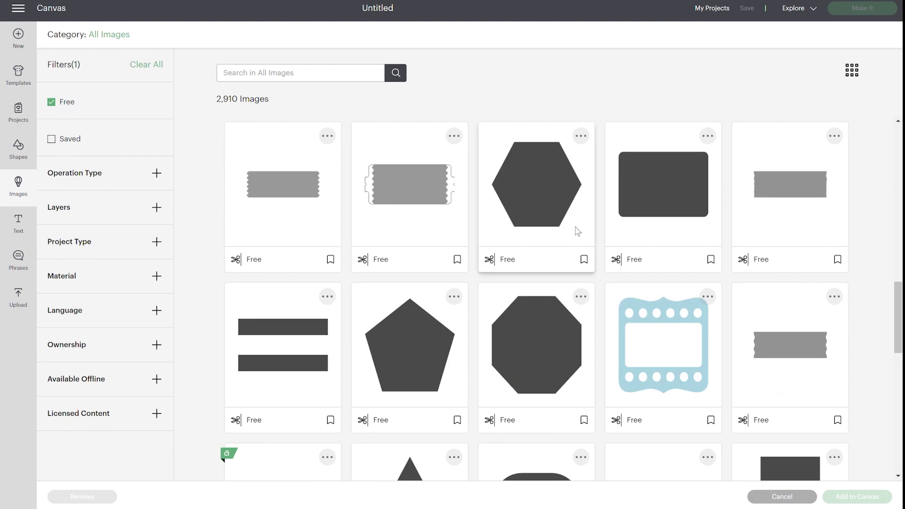
scroll(576, 228, down, 15)
scroll(586, 259, down, 15)
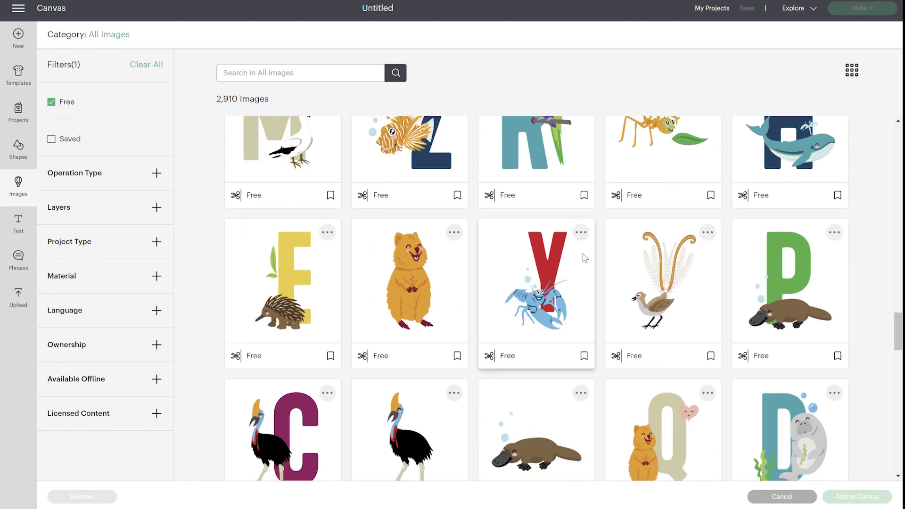
scroll(586, 258, down, 8)
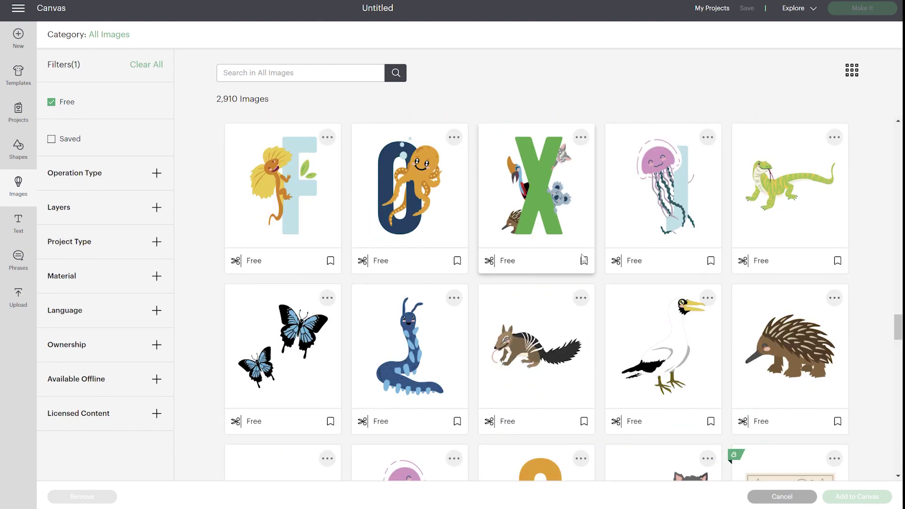
scroll(587, 259, up, 6)
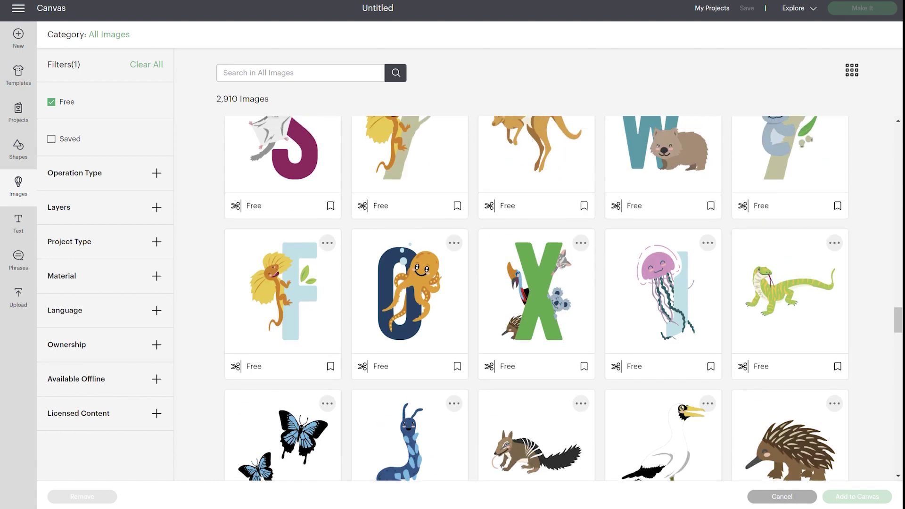
click(56, 103)
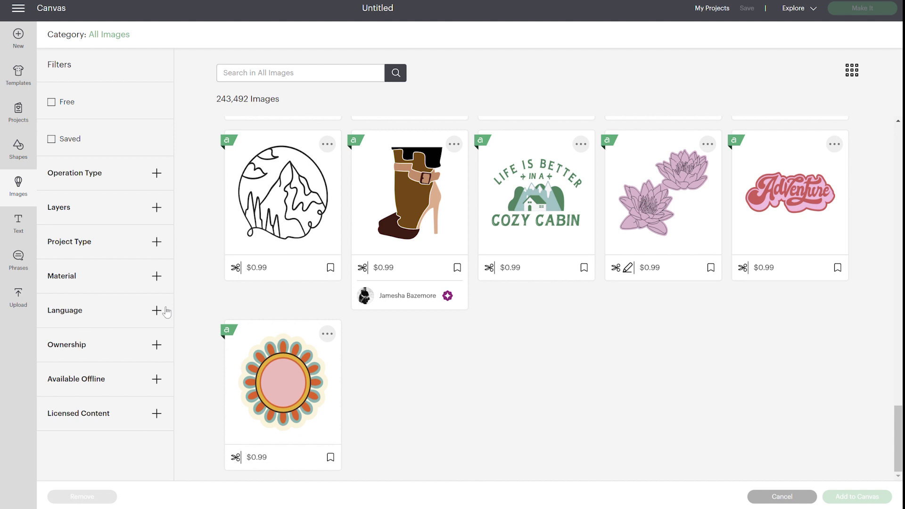
Step: Filter the library to uploaded images and select the Bes Teas, axolotl and Fries Before Guys designs
click(157, 345)
click(78, 385)
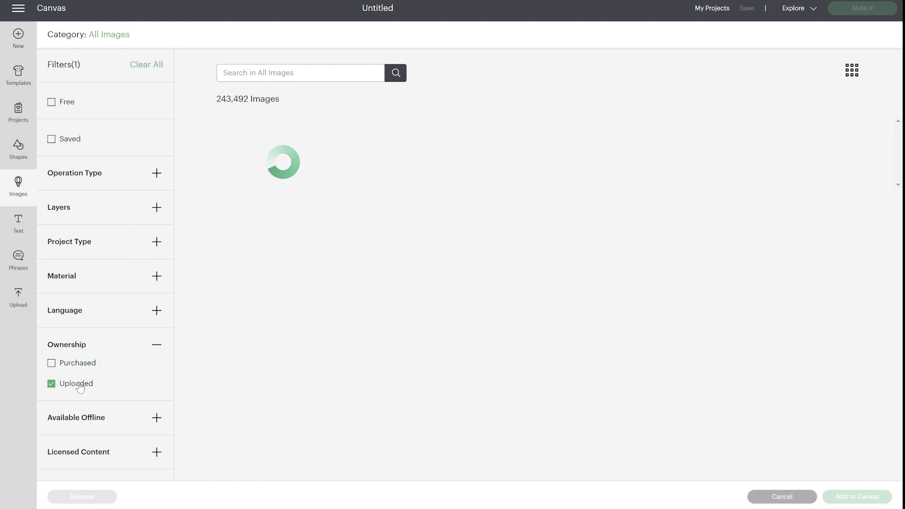
click(283, 204)
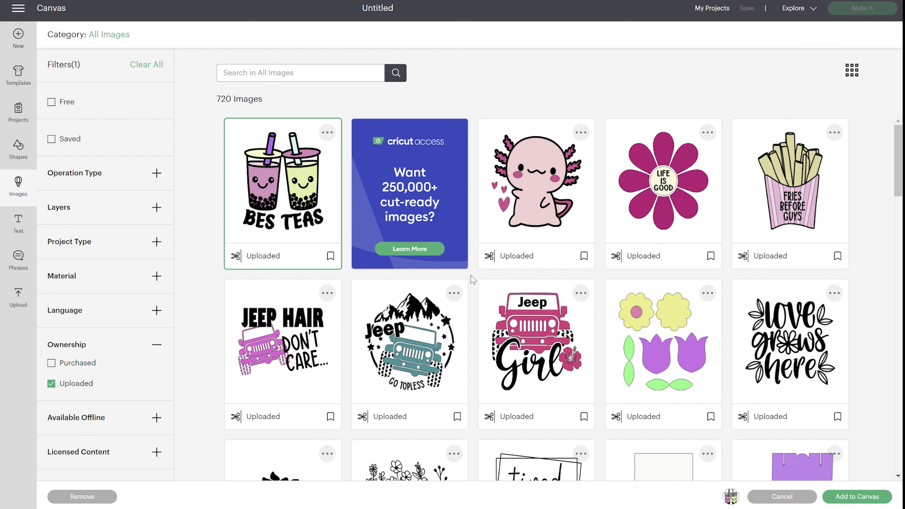
click(542, 225)
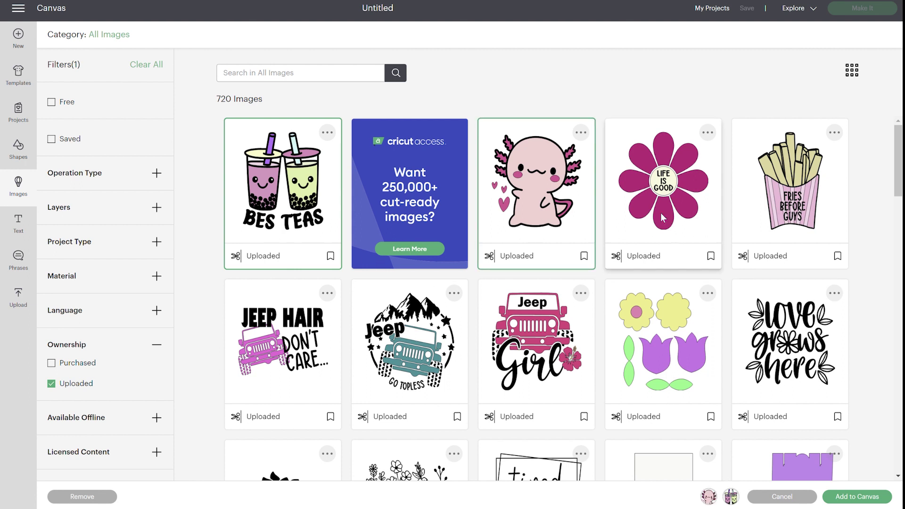
click(788, 199)
click(684, 214)
click(666, 198)
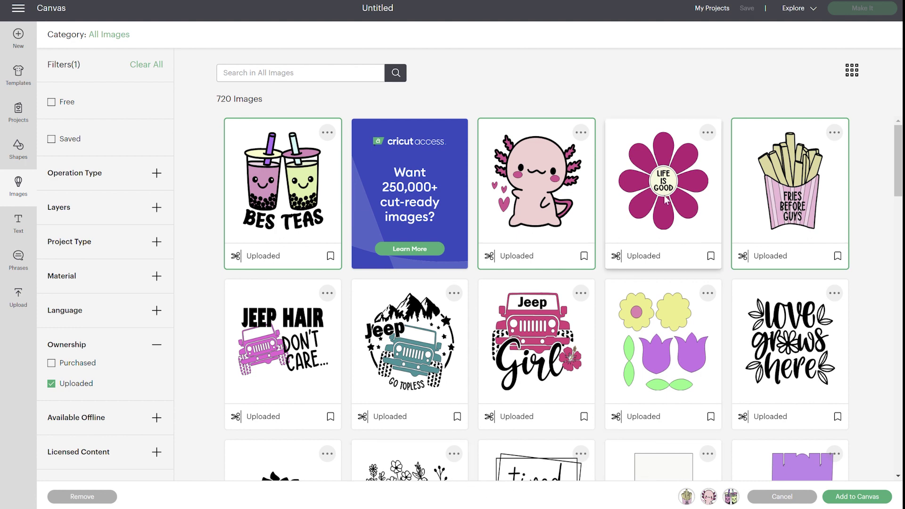
Step: Add the uploaded Good Vibes design to the image selection
scroll(669, 344, down, 5)
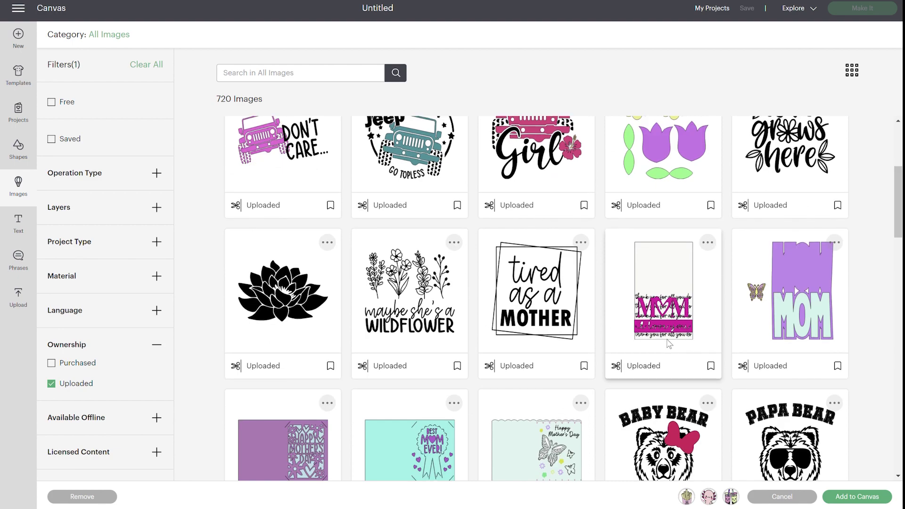
scroll(670, 344, down, 7)
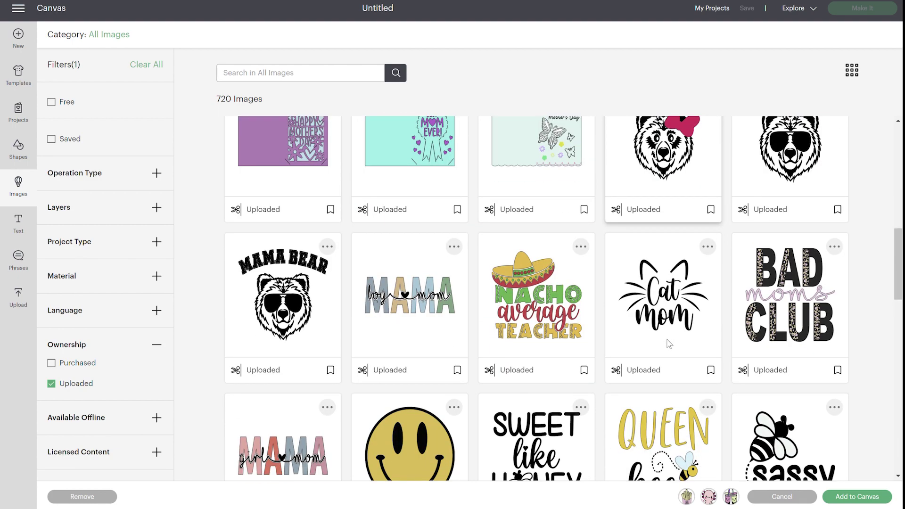
scroll(669, 344, down, 7)
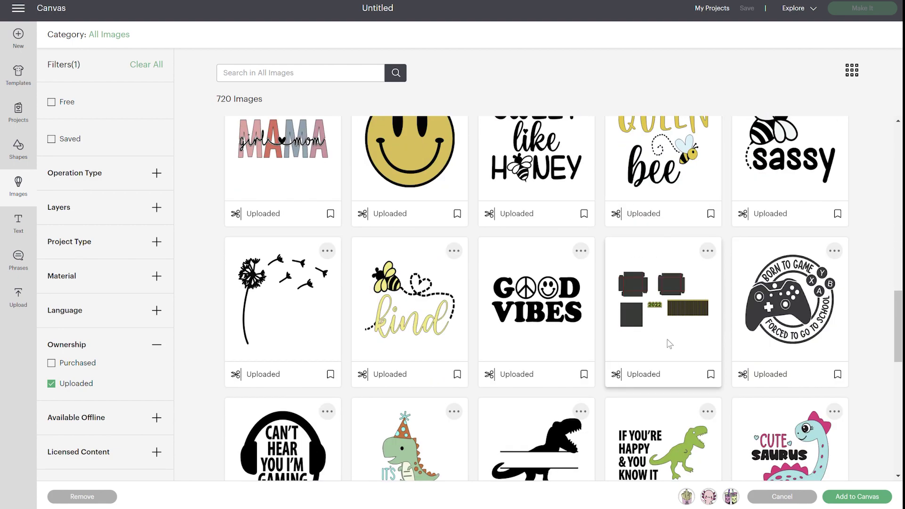
click(527, 315)
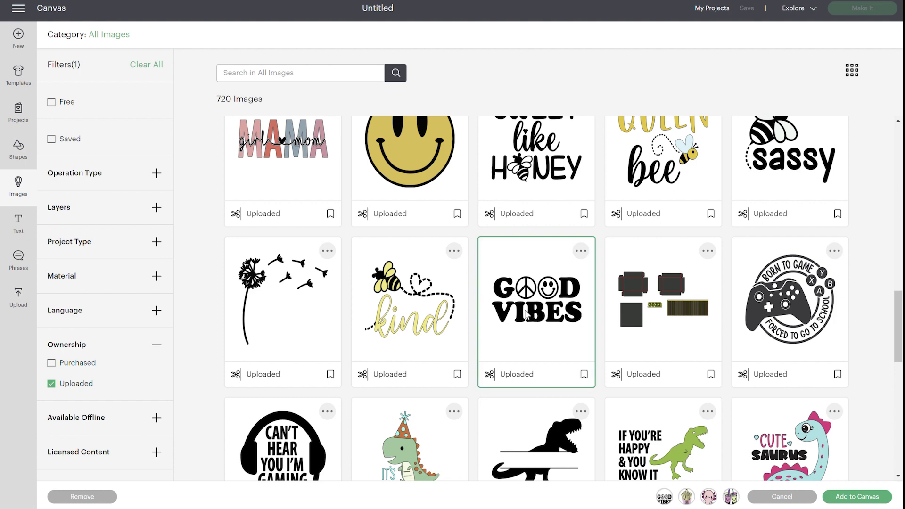
Step: Add the uploaded butterfly design to the image selection
scroll(526, 315, down, 8)
scroll(527, 315, down, 3)
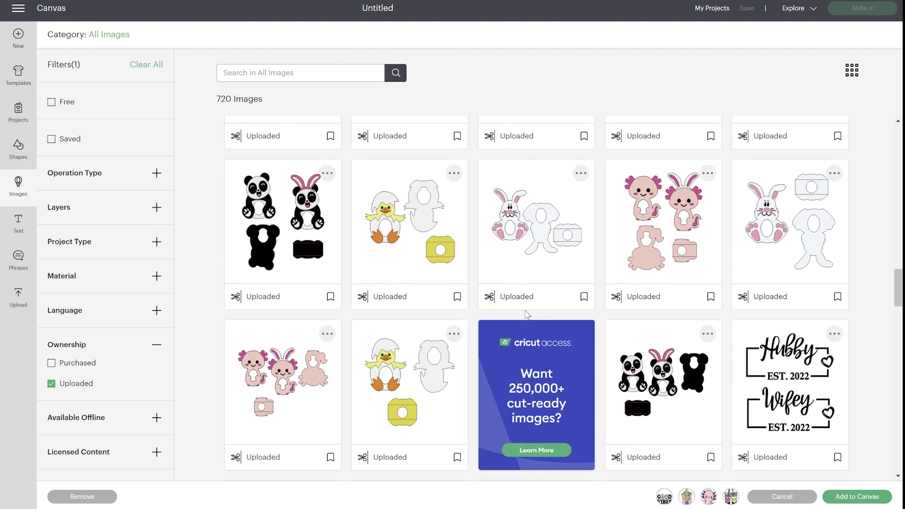
scroll(527, 315, down, 10)
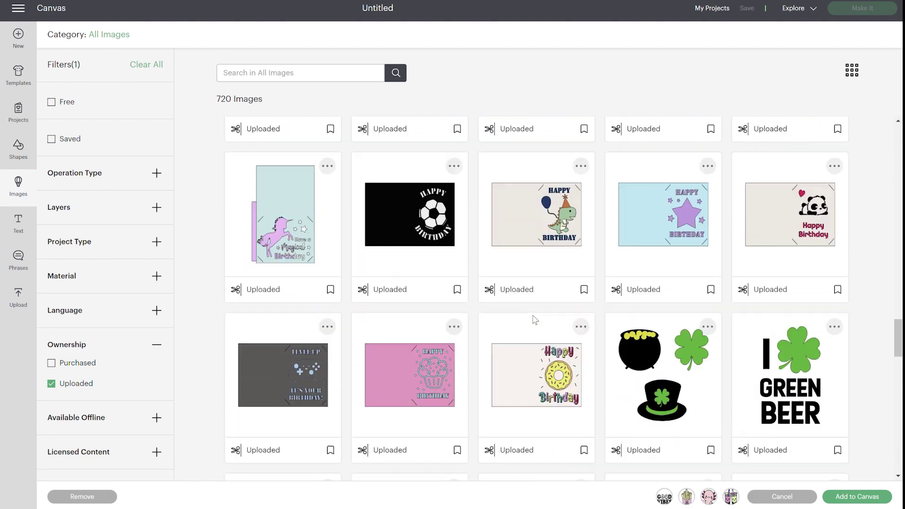
scroll(535, 320, down, 5)
click(435, 307)
Step: Look further through the uploaded images and add the Donuts Are My Valentine heart to the selection
scroll(436, 308, down, 8)
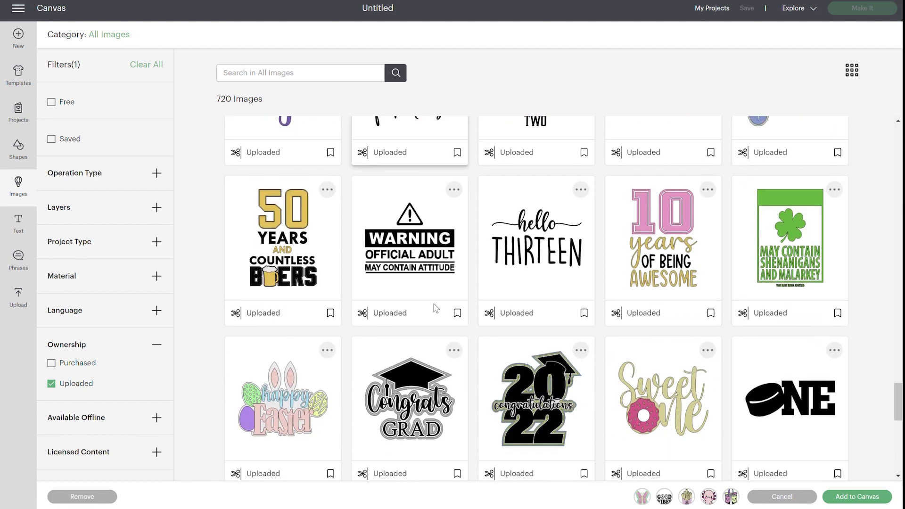
scroll(436, 309, down, 7)
scroll(435, 308, down, 3)
scroll(436, 308, down, 2)
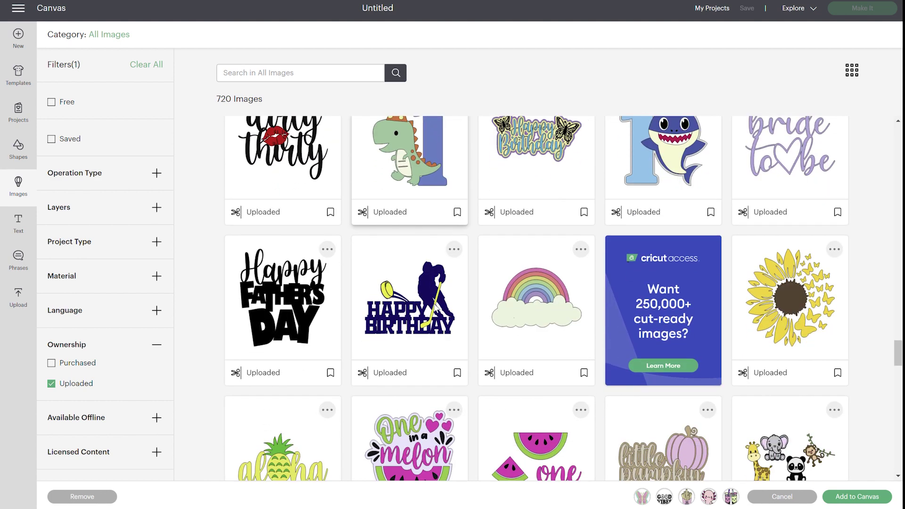
scroll(436, 307, down, 2)
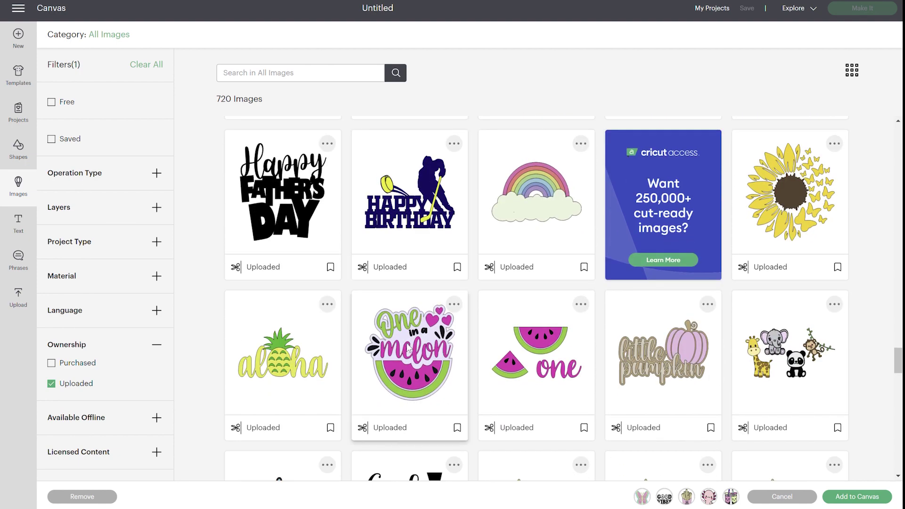
scroll(750, 351, down, 3)
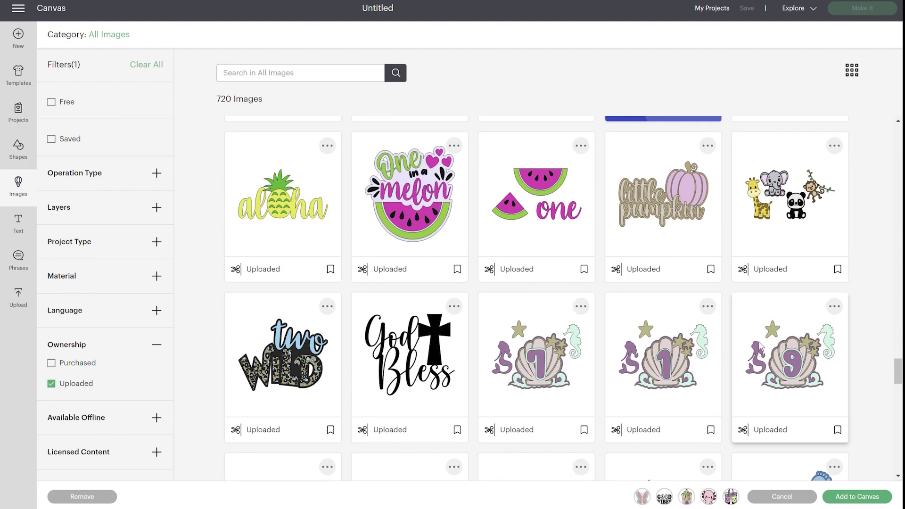
scroll(760, 347, down, 3)
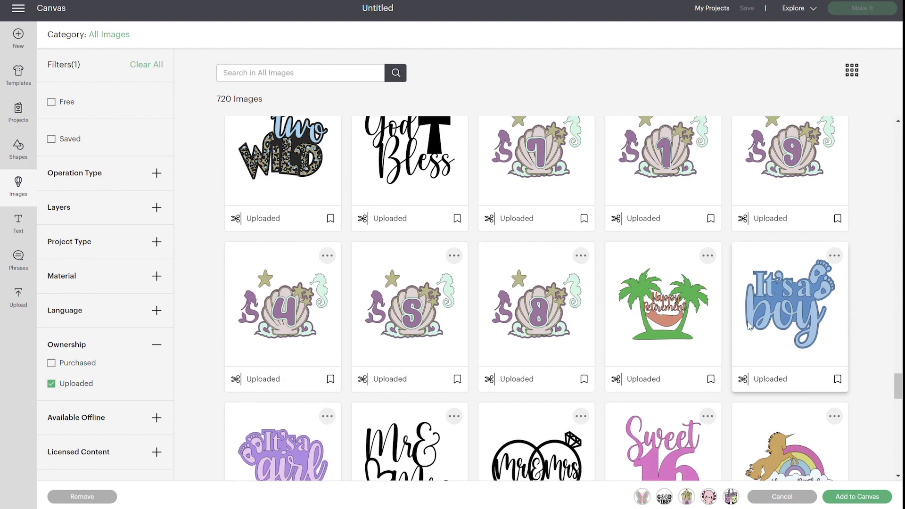
scroll(748, 325, down, 2)
scroll(678, 328, down, 3)
scroll(677, 329, down, 5)
scroll(677, 329, down, 8)
scroll(677, 329, down, 4)
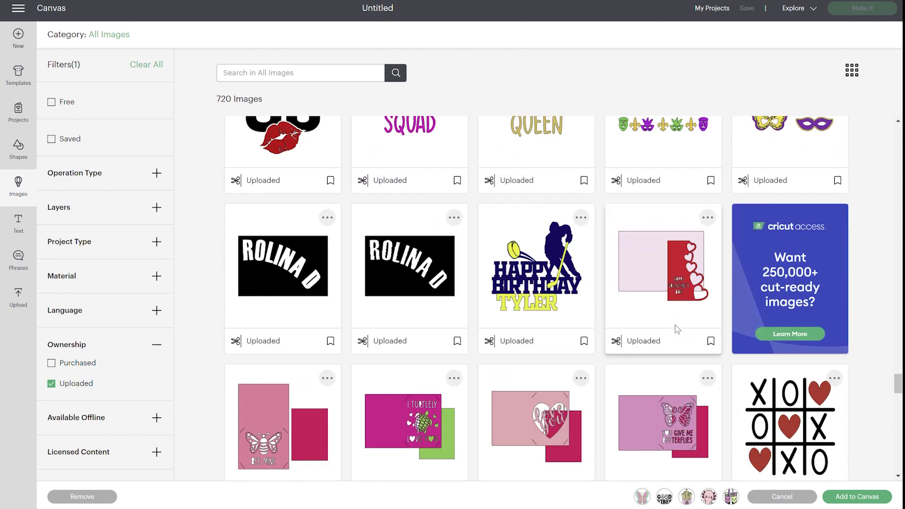
scroll(677, 328, down, 3)
scroll(677, 329, down, 3)
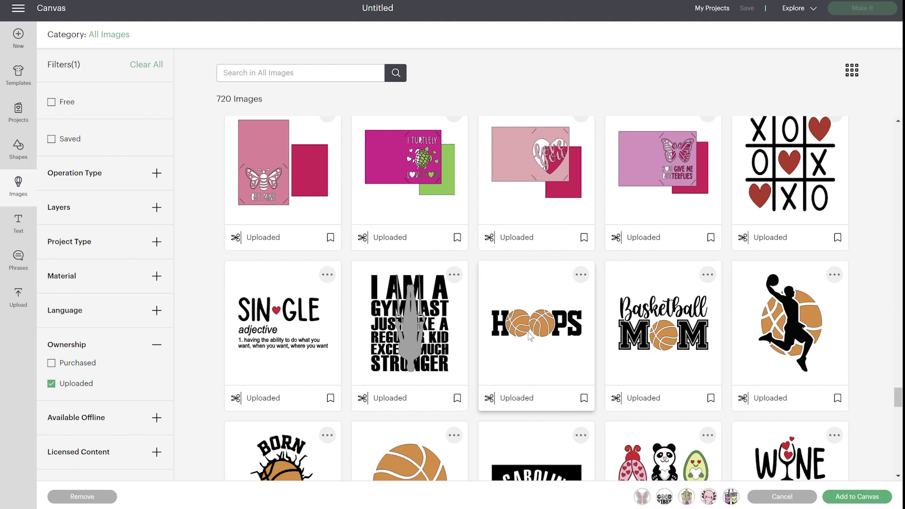
scroll(531, 336, down, 3)
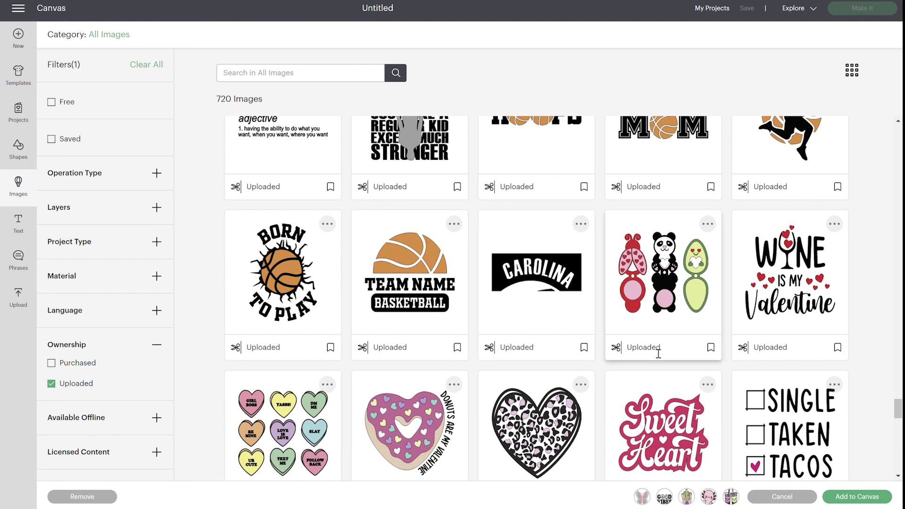
click(430, 421)
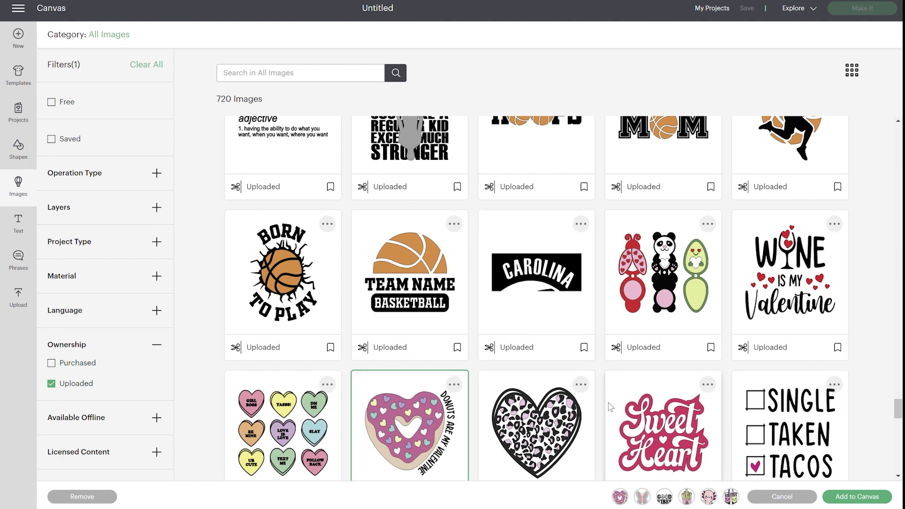
Step: Add the Officially En Pointe and 100 days of school gumball machine designs to the selection
scroll(612, 406, down, 3)
scroll(611, 406, down, 1)
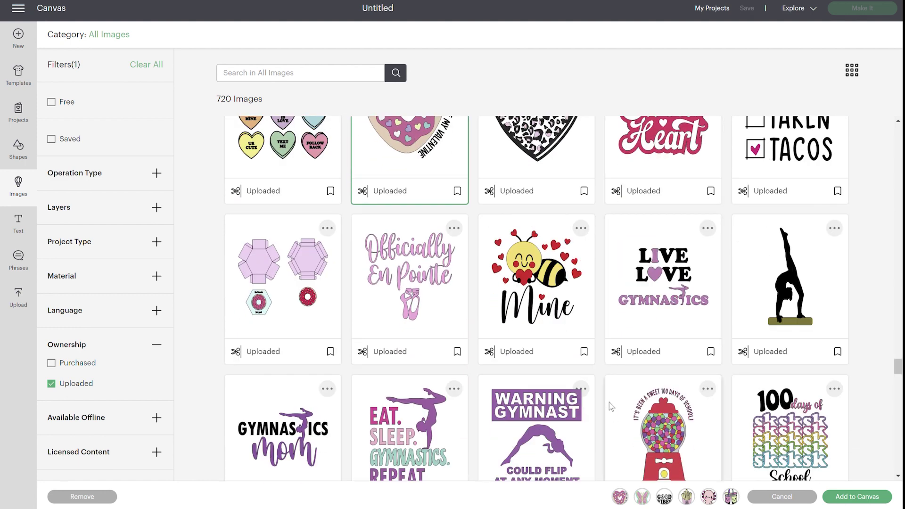
click(433, 309)
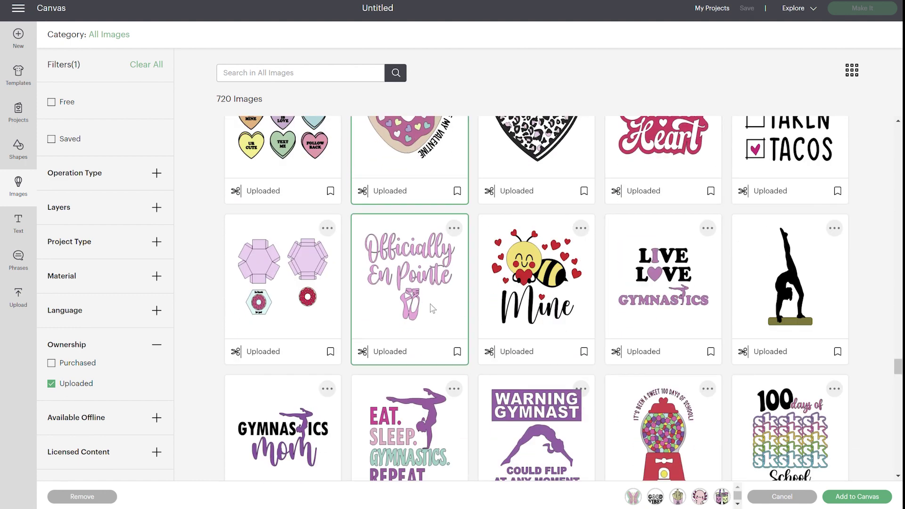
click(682, 416)
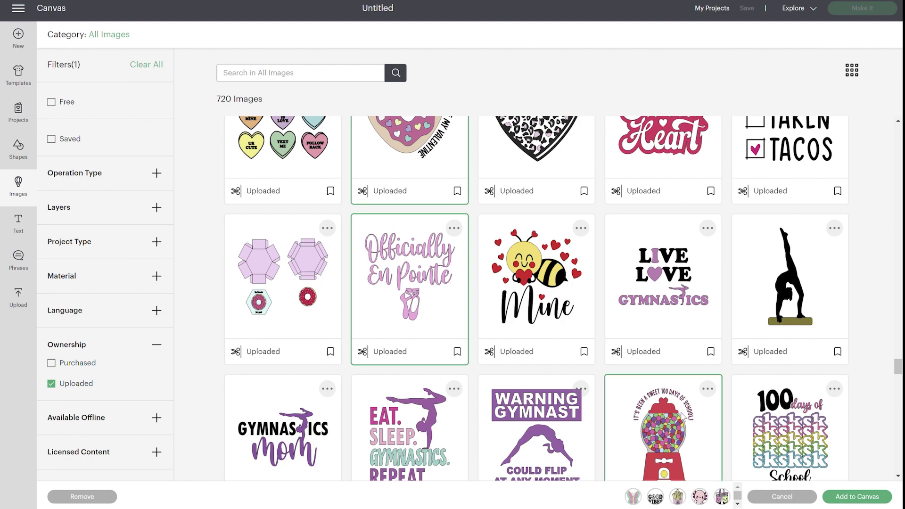
Step: Add the yellow smiley face to the selection and insert all selected images onto the canvas
scroll(682, 416, up, 15)
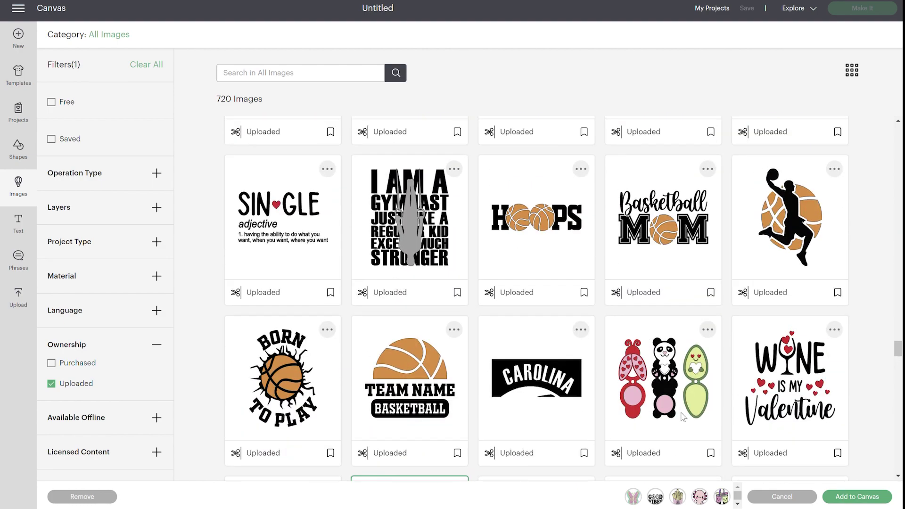
scroll(683, 416, up, 15)
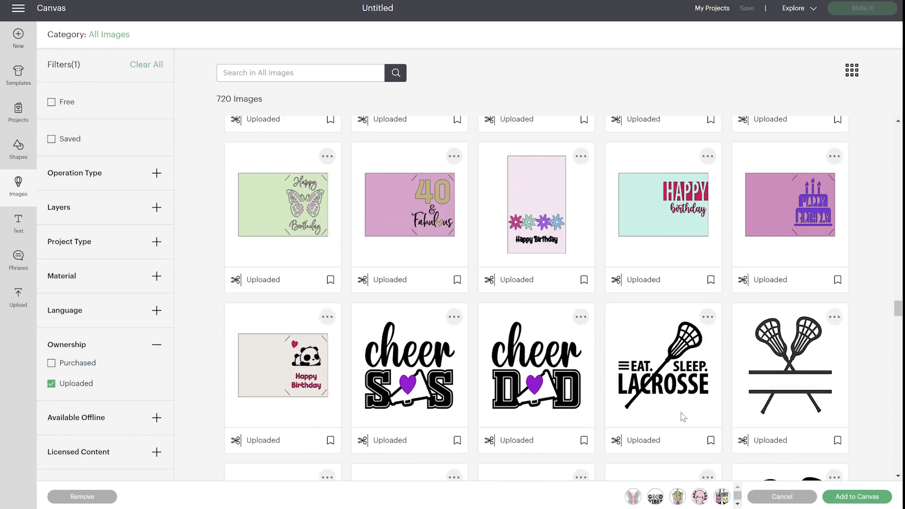
scroll(681, 414, up, 15)
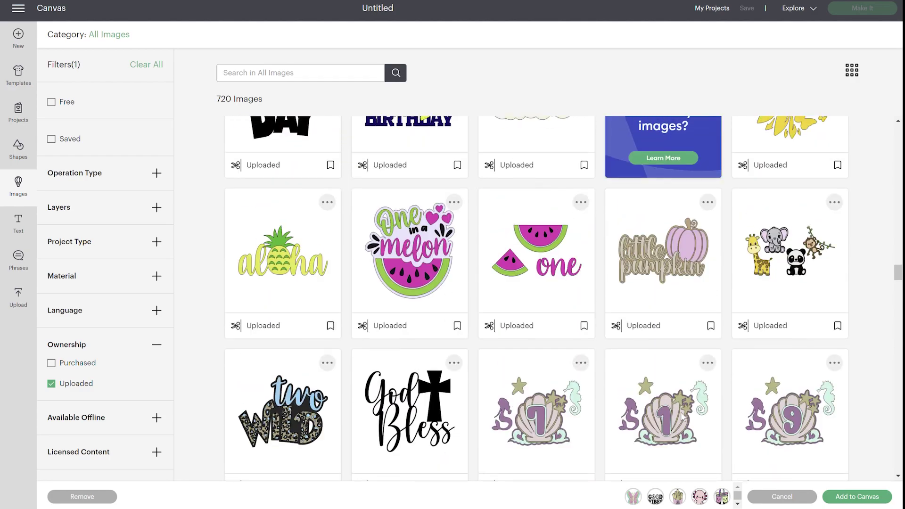
scroll(681, 412, up, 15)
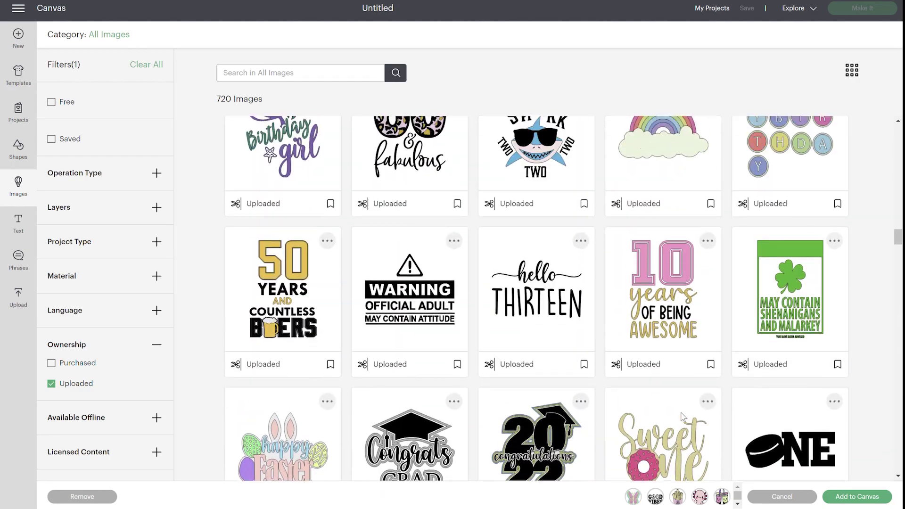
scroll(683, 417, up, 15)
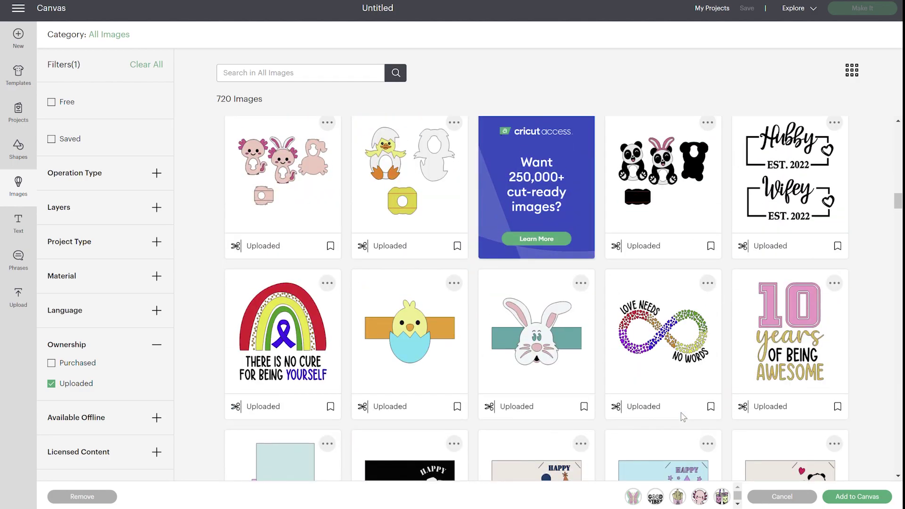
scroll(683, 417, up, 15)
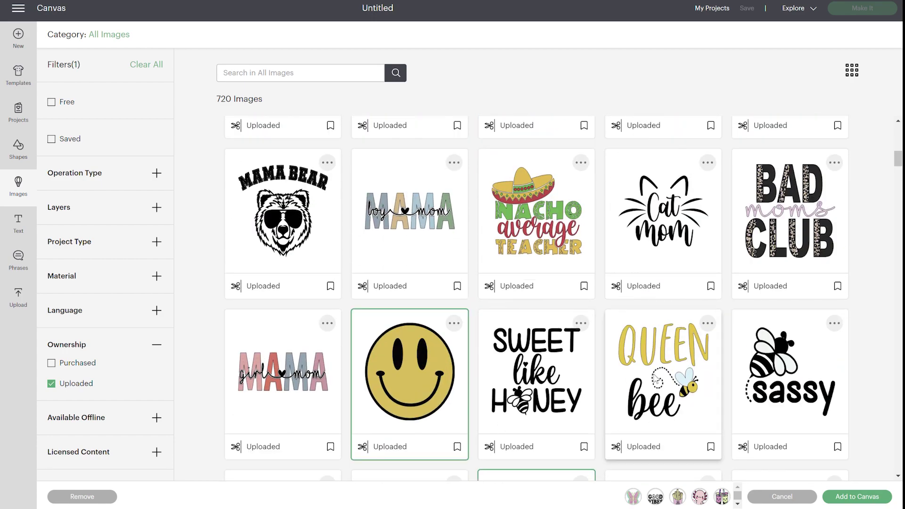
scroll(410, 401, up, 5)
click(857, 496)
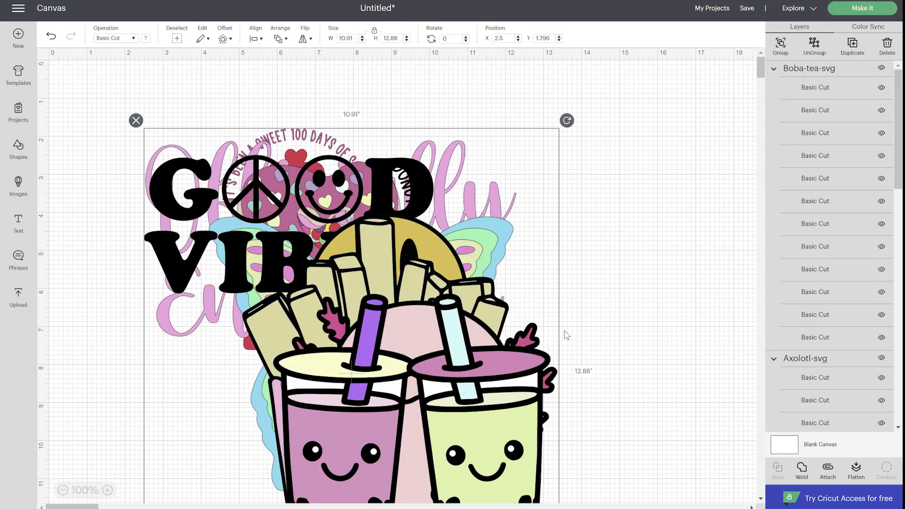
Step: Scale all inserted images down together to about 5.91 by 6.977 inches, move the stack to the canvas's right side, and deselect it
scroll(497, 311, down, 4)
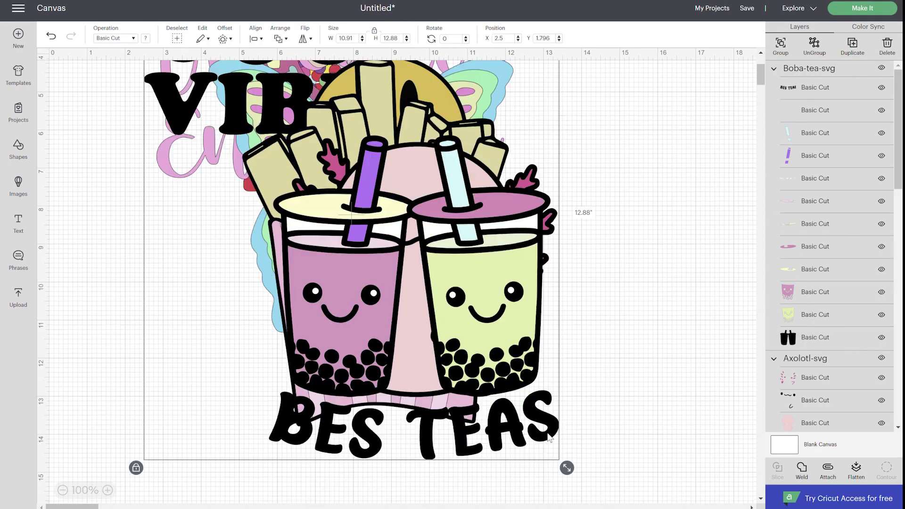
drag(567, 468, 376, 157)
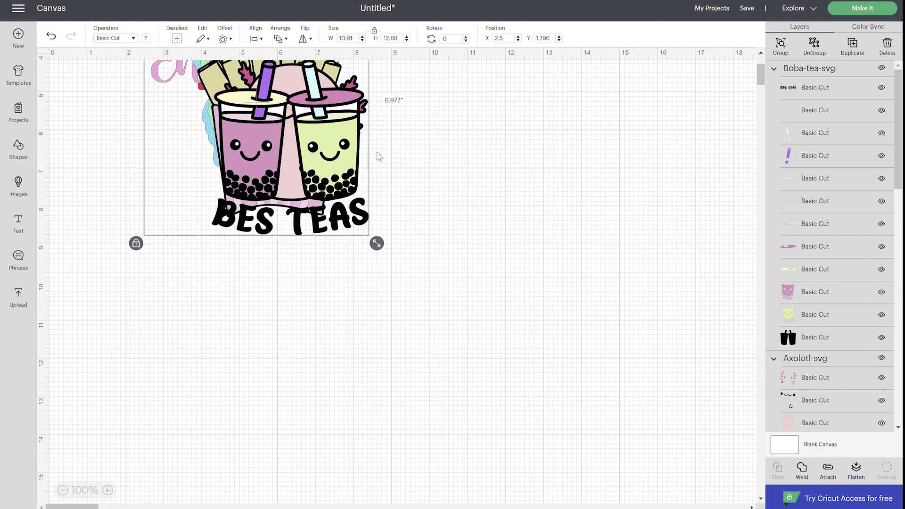
scroll(427, 320, up, 4)
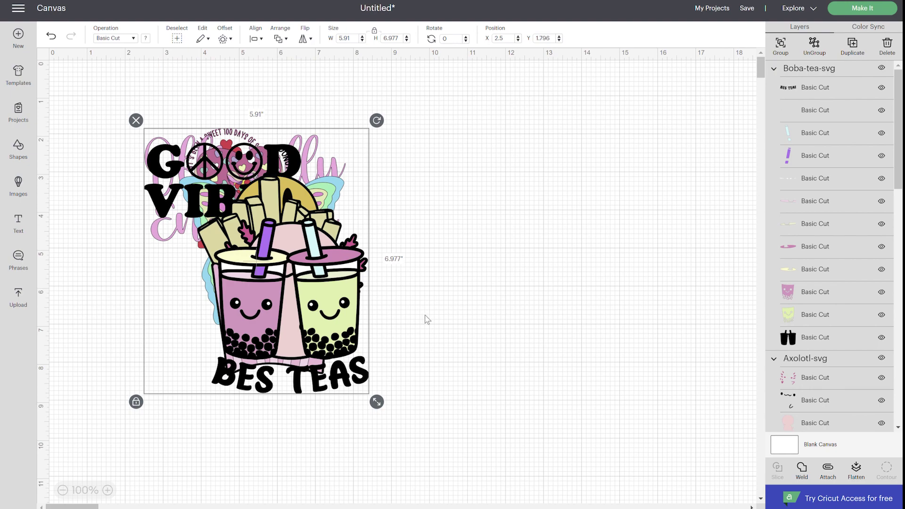
drag(453, 259, 636, 230)
drag(617, 264, 616, 264)
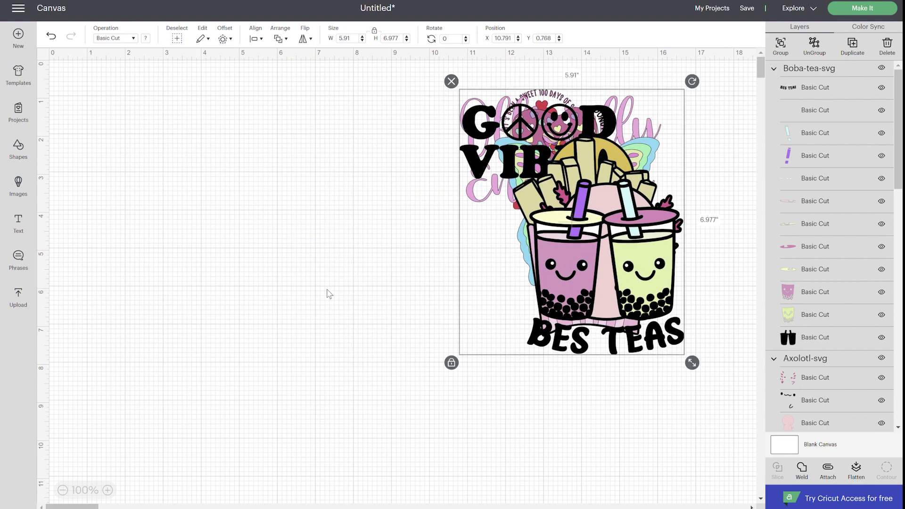
click(328, 293)
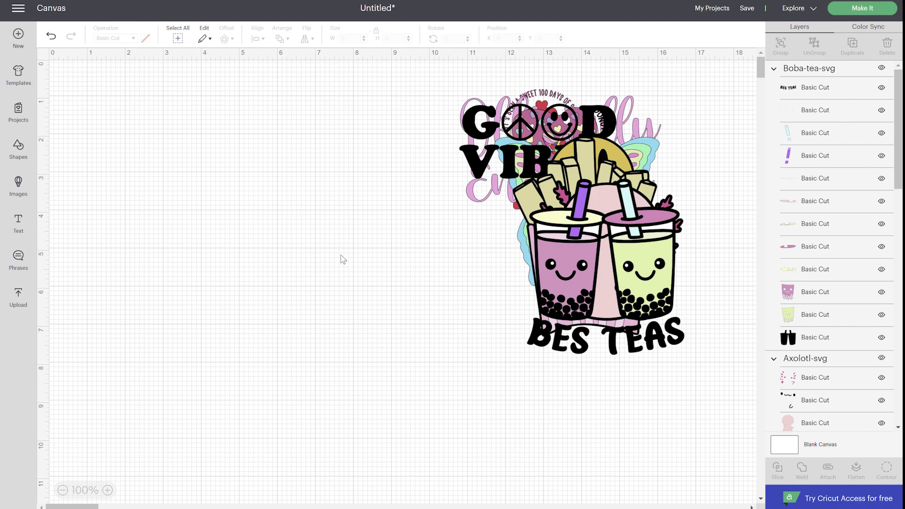
Step: Separate the boba tea and axolotl designs from the stack, placing them one above the other on the canvas's left, and shrink both
drag(612, 268, 188, 151)
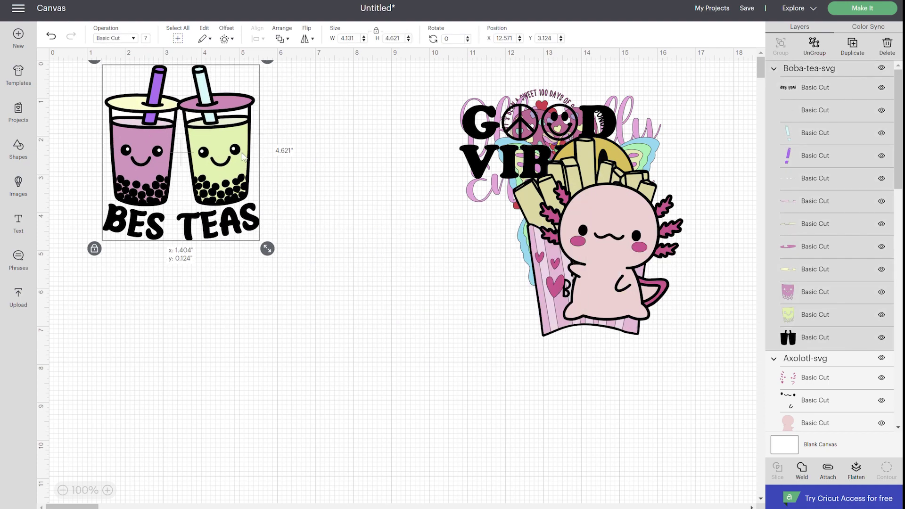
drag(604, 261, 216, 321)
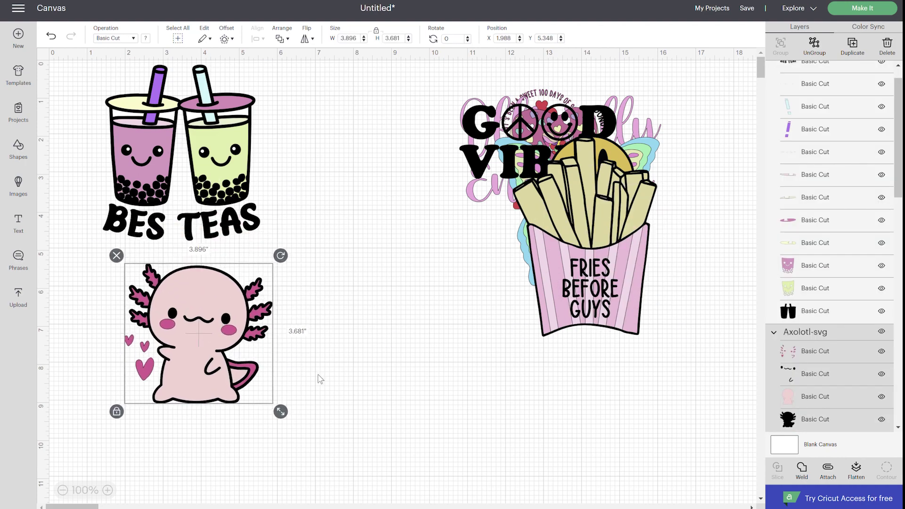
drag(280, 410, 259, 384)
click(249, 229)
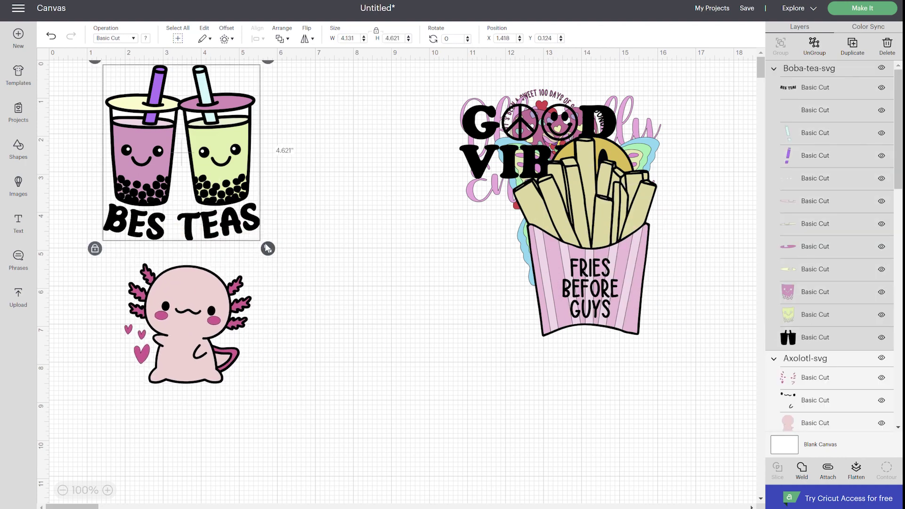
drag(265, 248, 240, 217)
Step: Pull the Fries Before Guys design out of the stack, shrink it to about 3.03 by 4.20 inches, and place it beside the axolotl
drag(589, 283, 377, 382)
drag(454, 446, 422, 404)
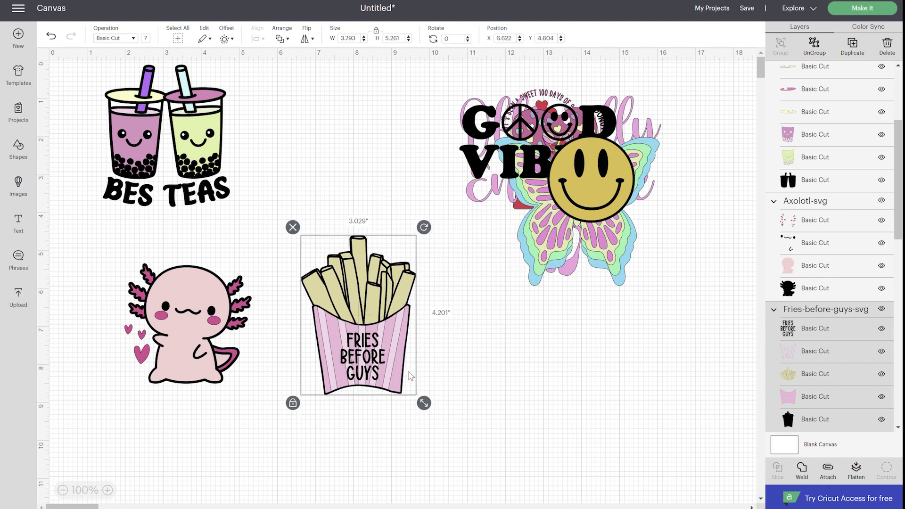
drag(377, 333, 335, 412)
Step: Spread the smiley face, Good Vibes, butterfly, and donut heart designs into separate empty areas of the canvas
drag(588, 183, 432, 421)
drag(504, 166, 309, 150)
drag(541, 201, 549, 390)
drag(538, 165, 322, 241)
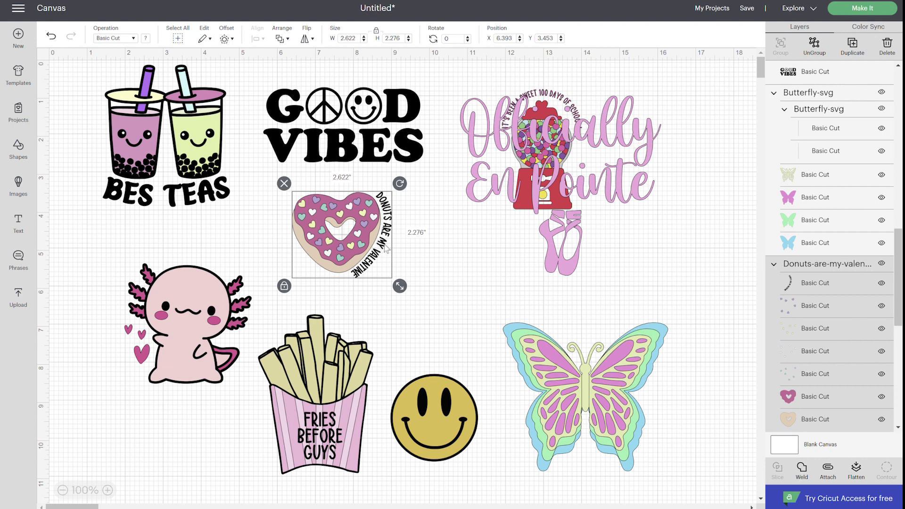
Step: Delete the lettering layers from the Donuts Are My Valentine and Officially En Pointe designs, keeping the donut and the ballet shoes
click(834, 281)
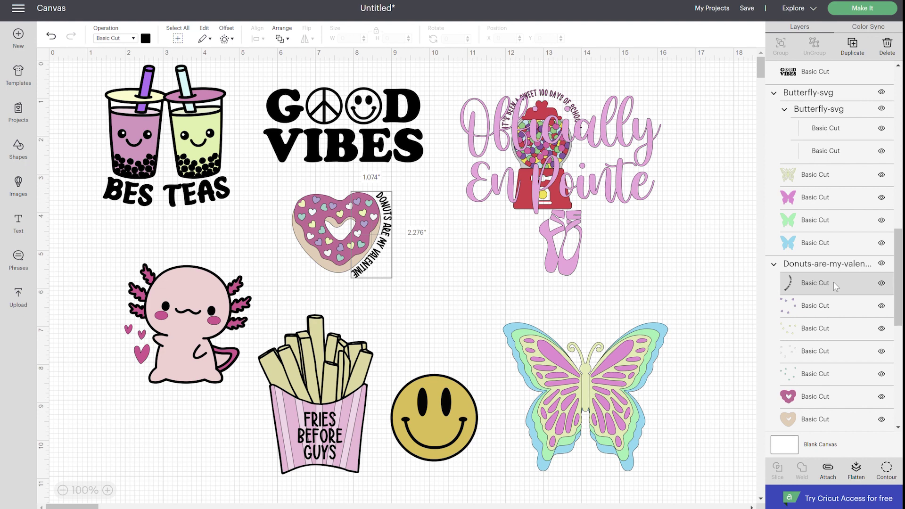
click(888, 46)
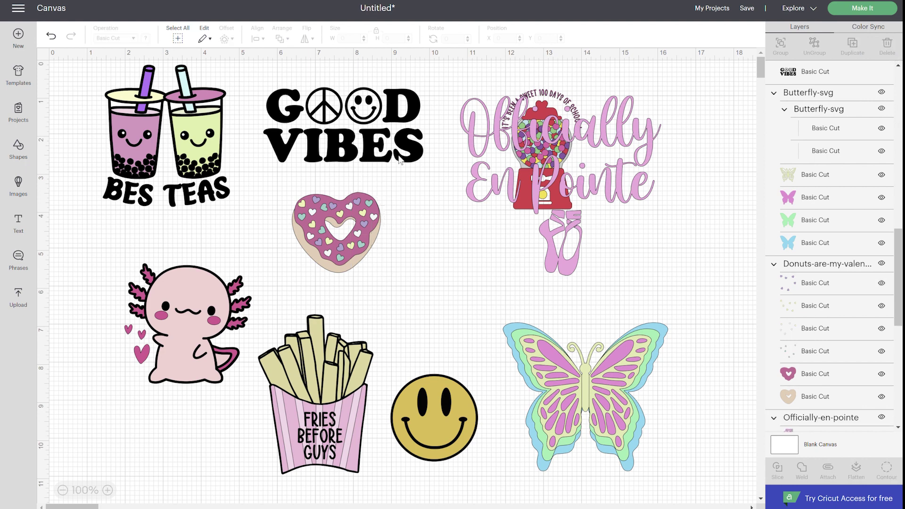
drag(632, 196, 605, 210)
scroll(824, 362, down, 2)
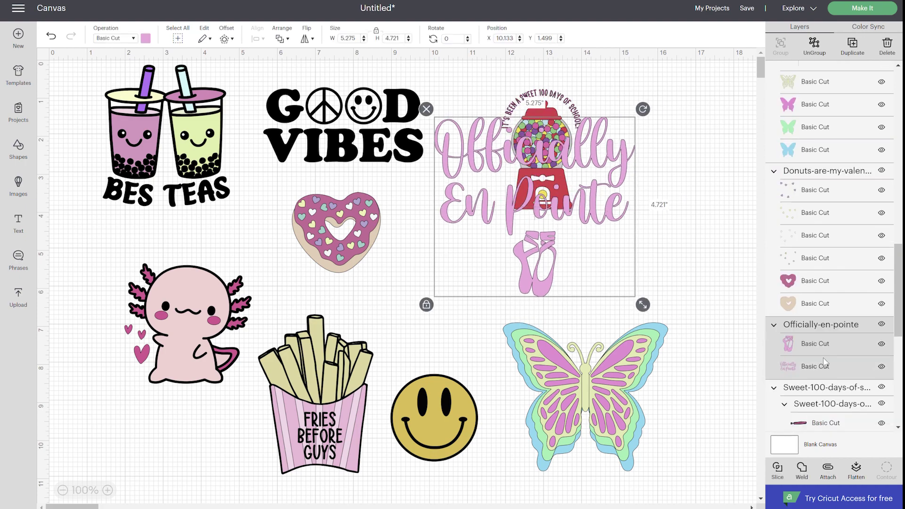
click(845, 373)
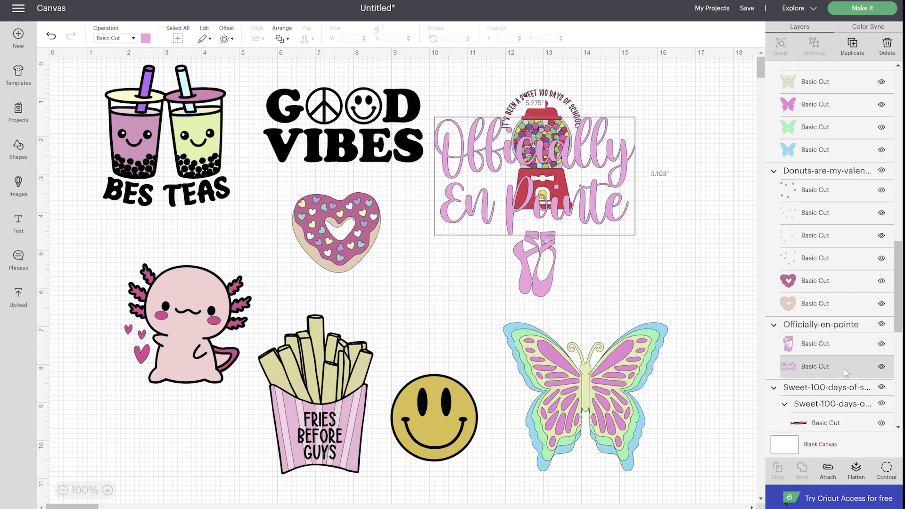
click(888, 46)
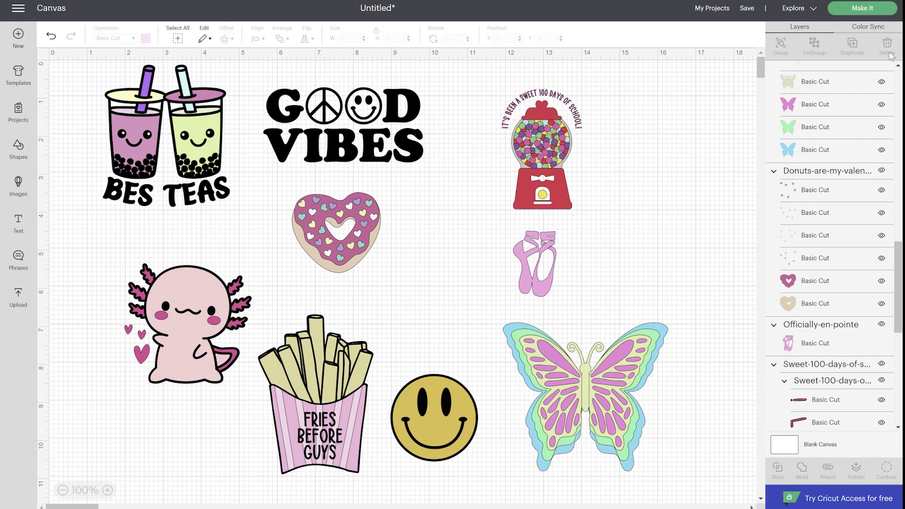
Step: Delete the grouped curved lettering from the 100 days of school gumball machine design
click(537, 149)
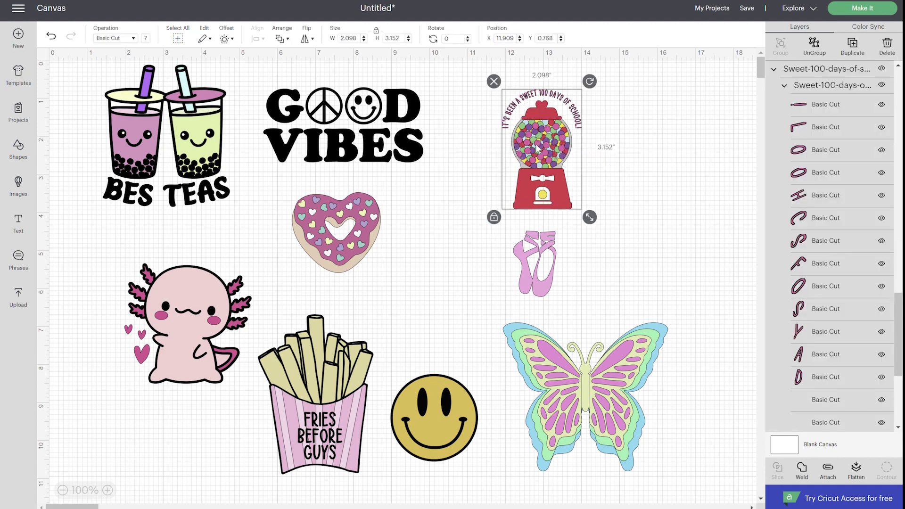
click(822, 87)
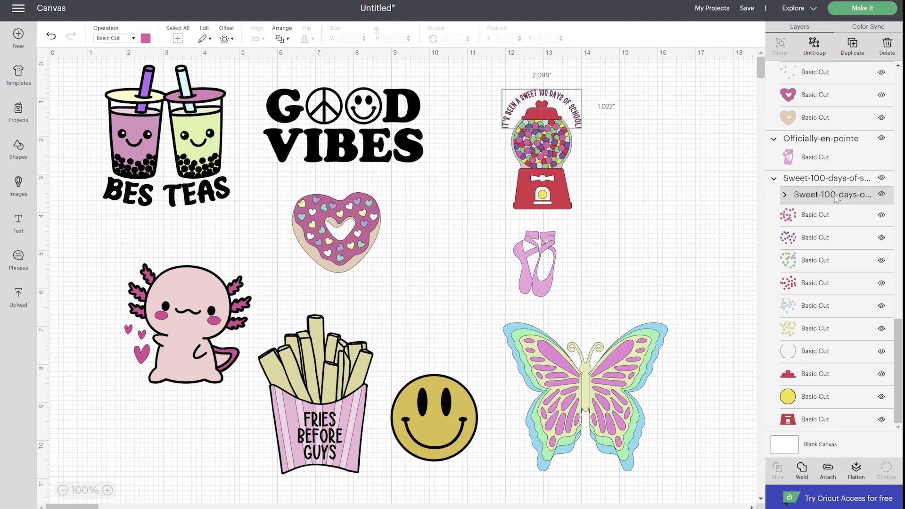
key(Delete)
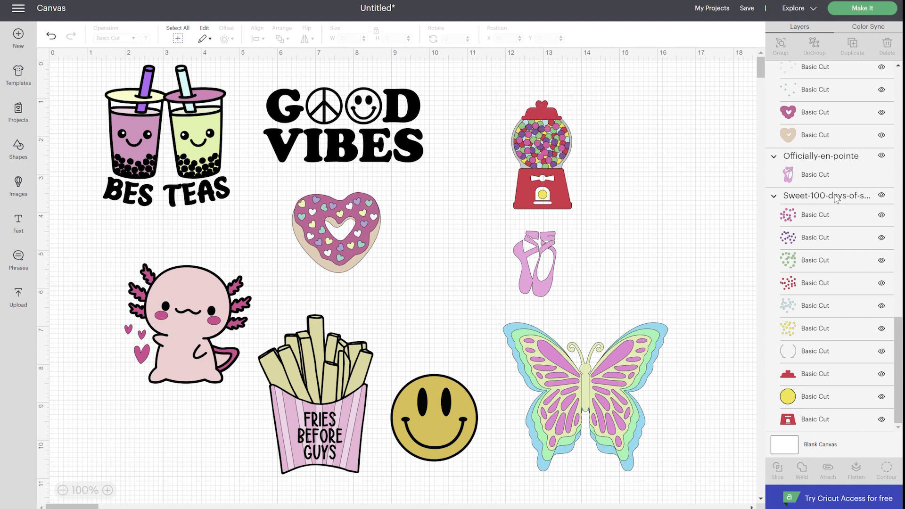
Step: Delete the butterfly's green and blue background layers and the two small layers in its nested group
click(578, 368)
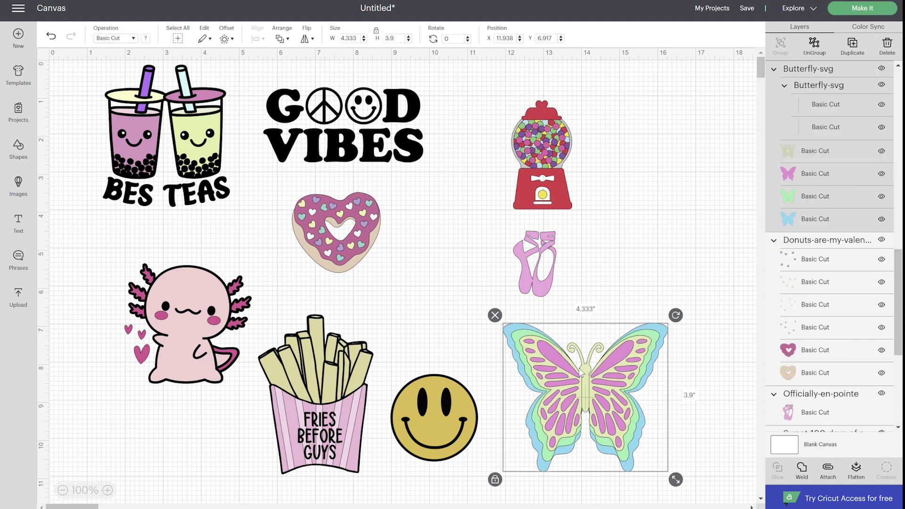
click(823, 199)
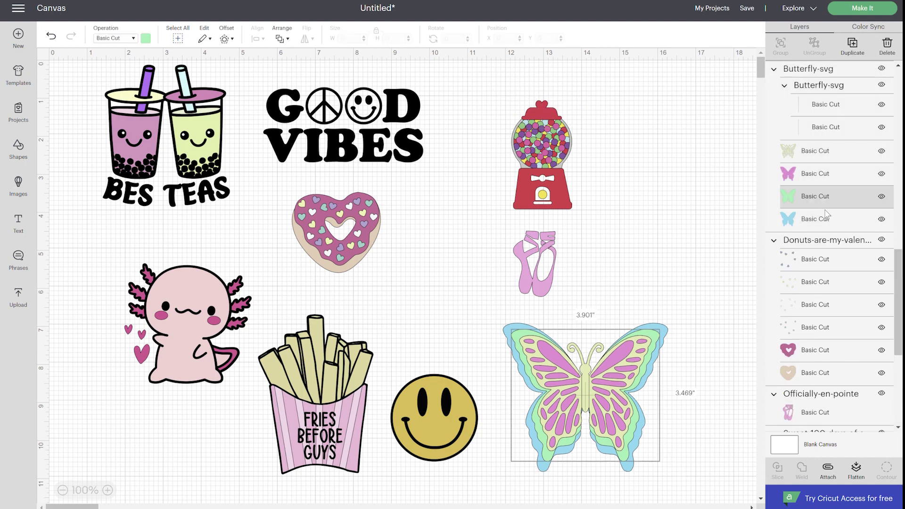
shift+click(828, 220)
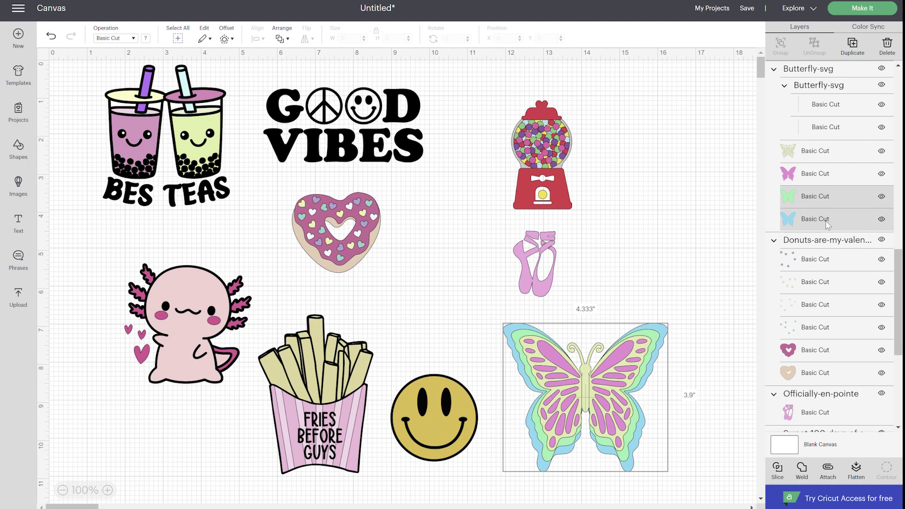
key(Delete)
click(838, 112)
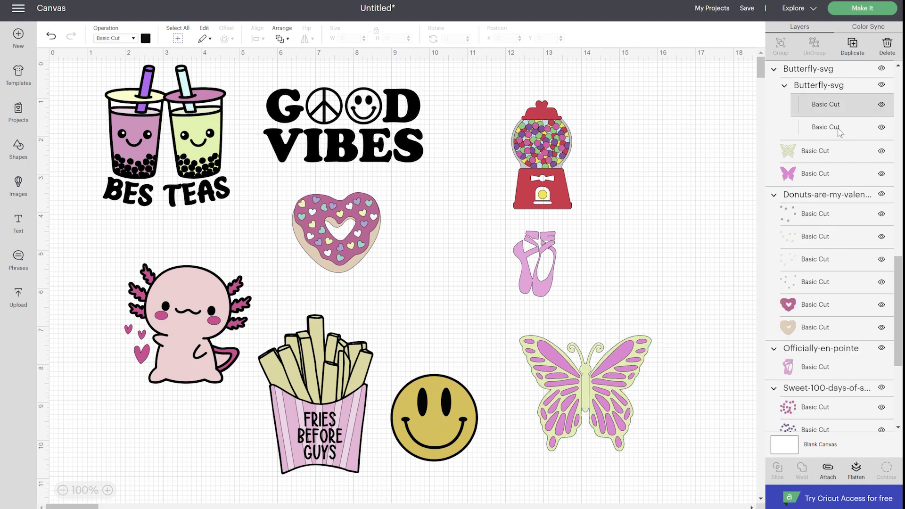
shift+click(839, 126)
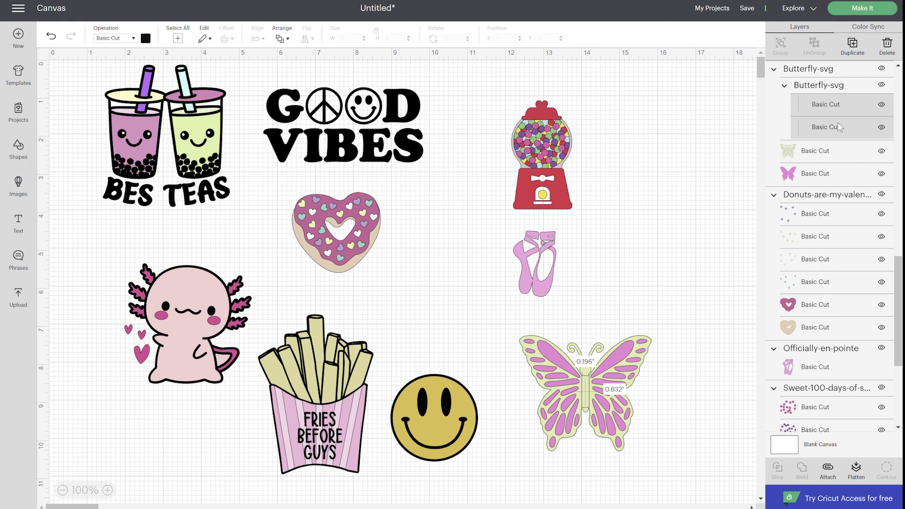
key(Delete)
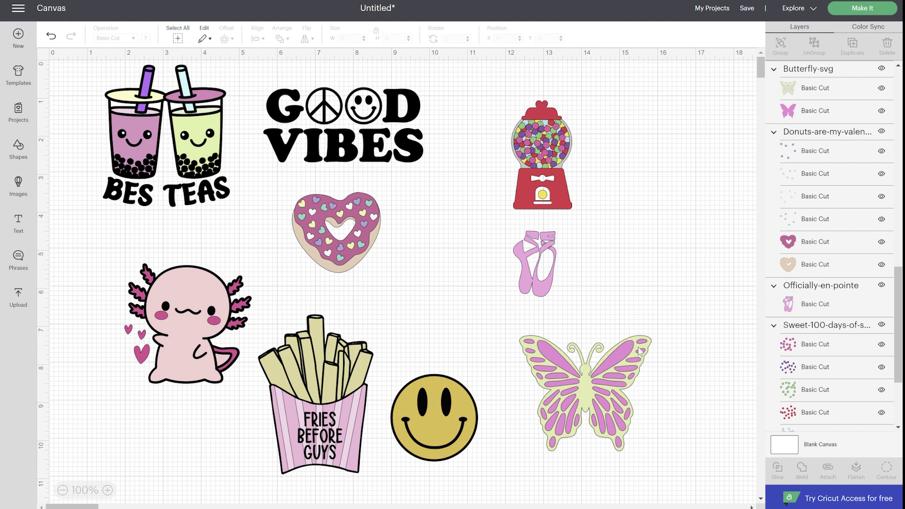
Step: Recolor the butterfly's pale green layer to the custom yellow-green #e9ef9b
click(641, 353)
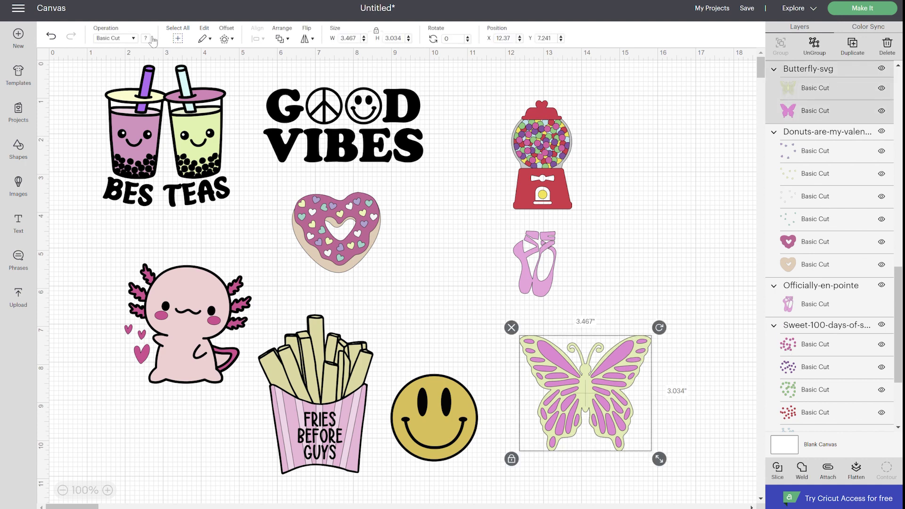
click(826, 90)
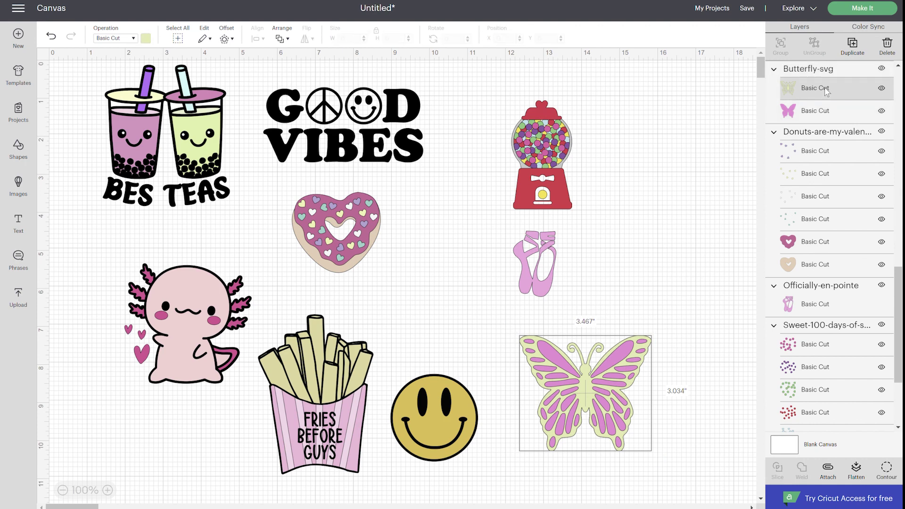
click(147, 40)
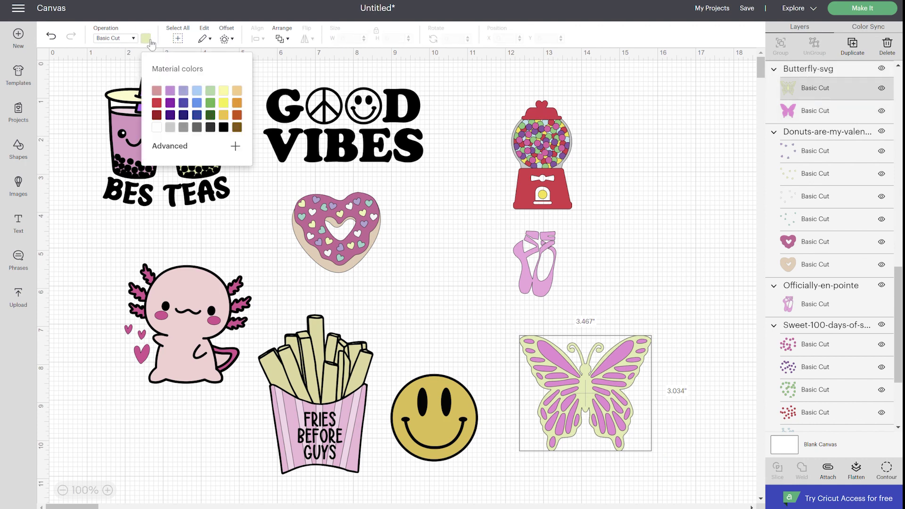
click(235, 147)
click(188, 156)
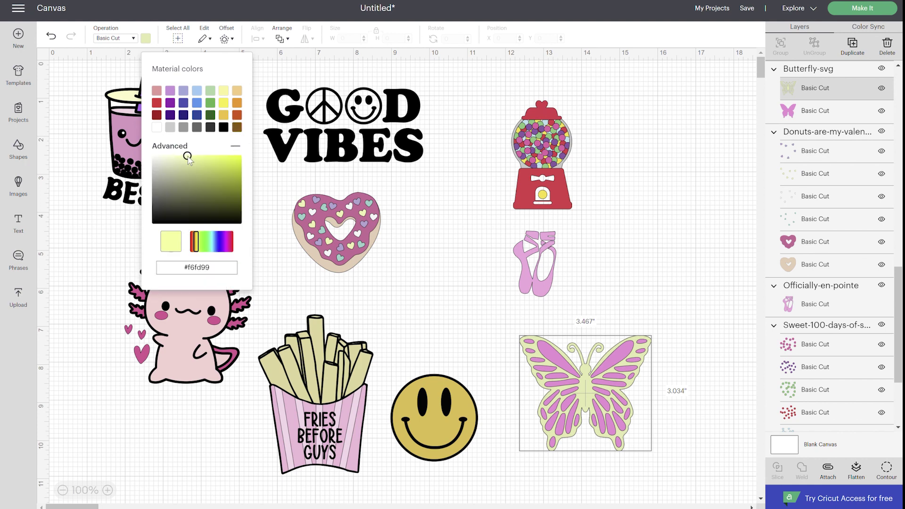
click(184, 219)
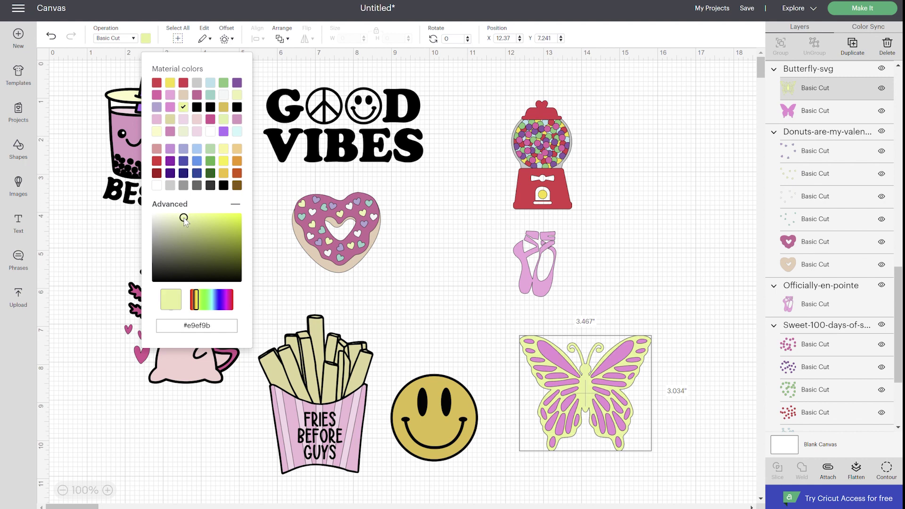
click(440, 288)
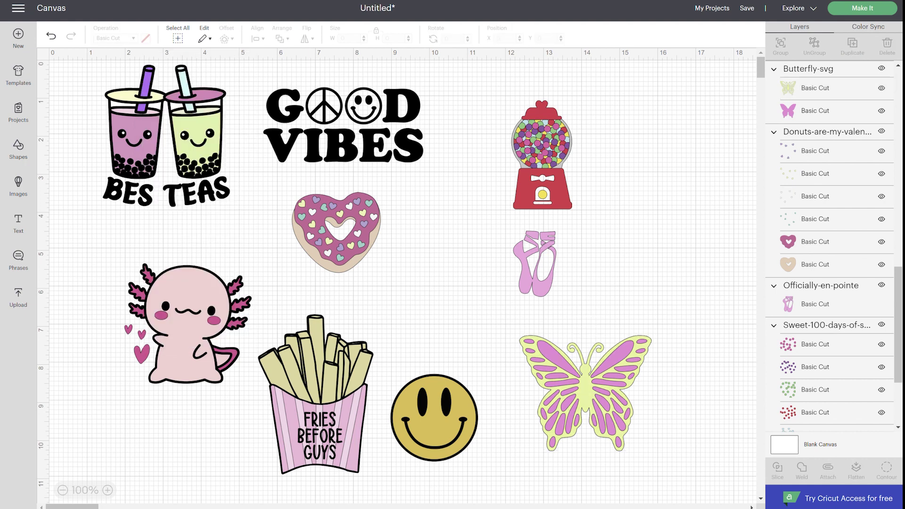
Step: Sync the butterfly's yellow-green layer to the tan color of the french fries using Color Sync
click(885, 28)
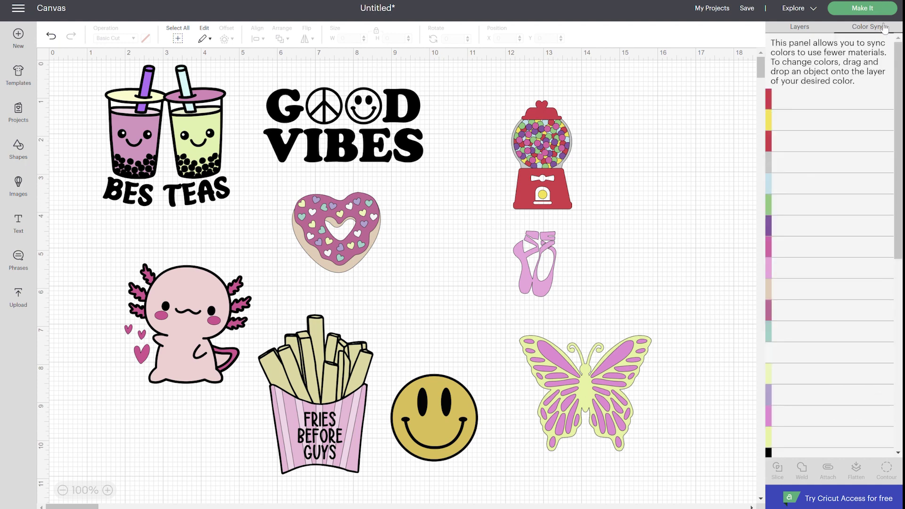
scroll(873, 217, down, 10)
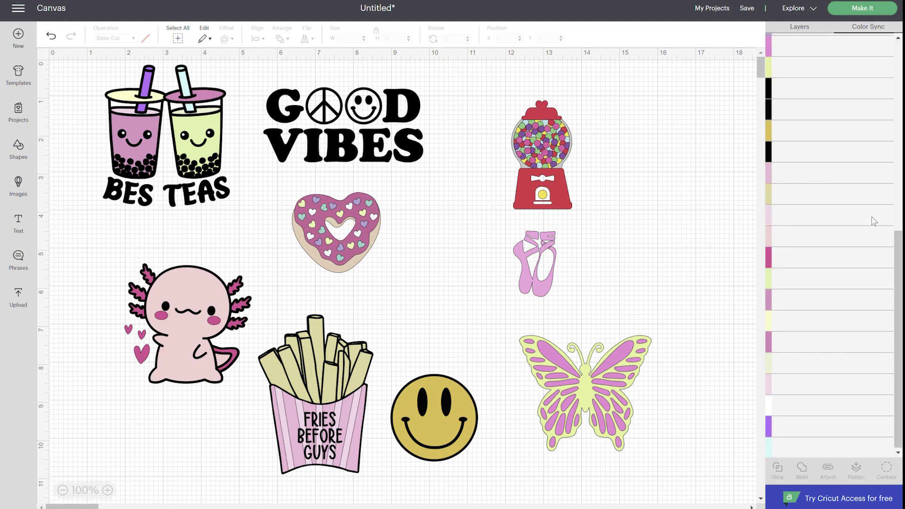
scroll(873, 221, up, 10)
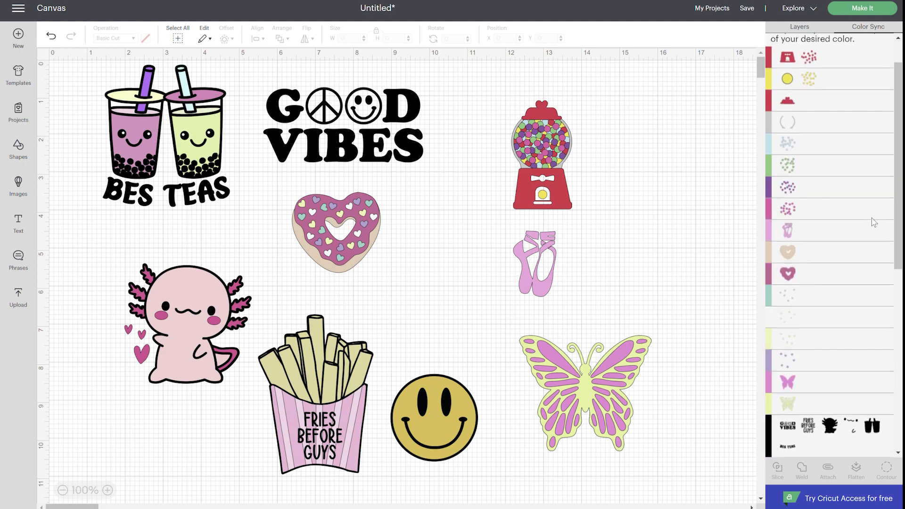
scroll(872, 221, down, 10)
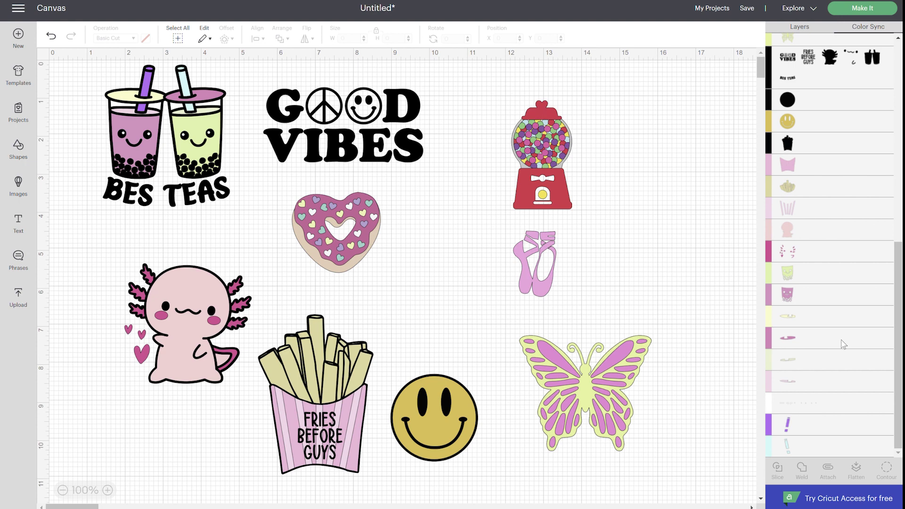
scroll(843, 345, up, 5)
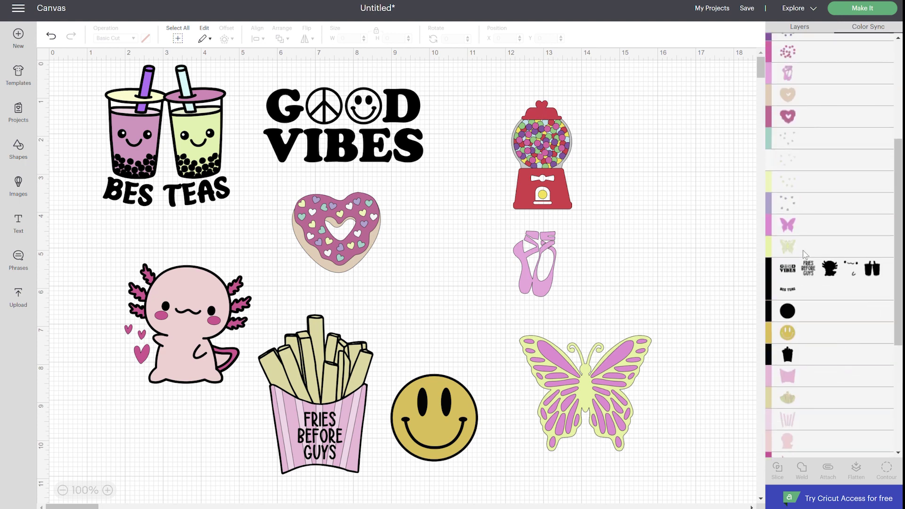
drag(791, 248, 834, 403)
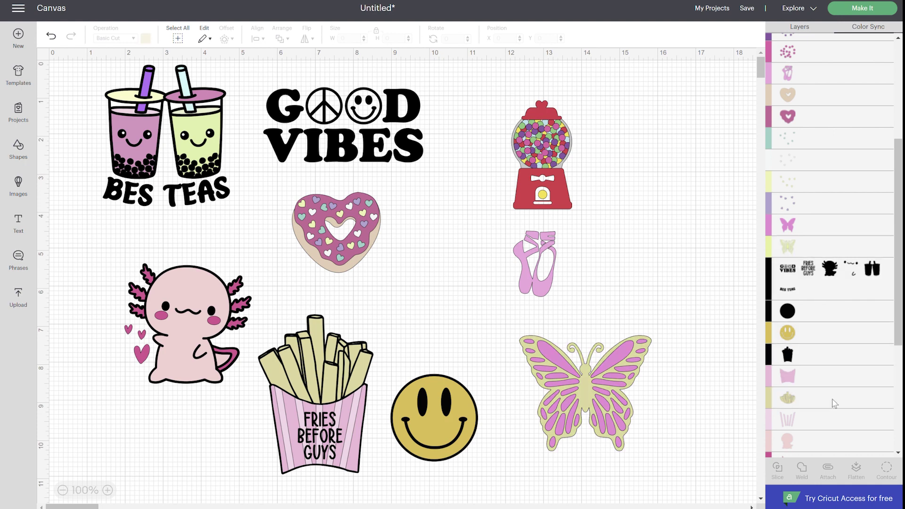
scroll(834, 403, down, 2)
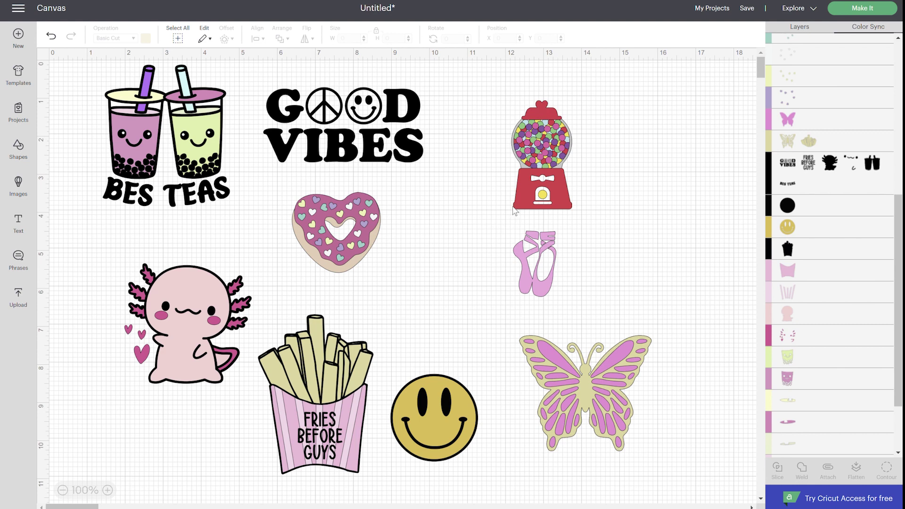
Step: Change the Good Vibes lettering's operation to Print Then Cut
click(803, 28)
click(412, 111)
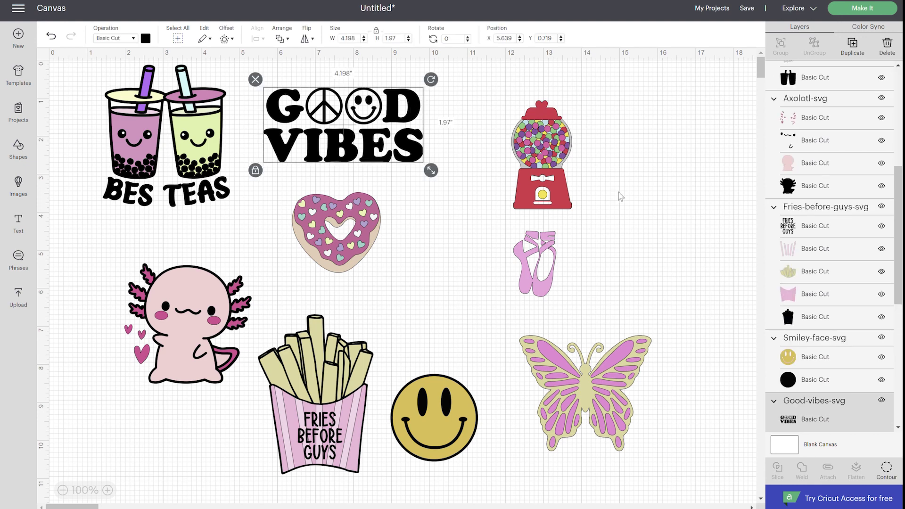
scroll(869, 408, down, 1)
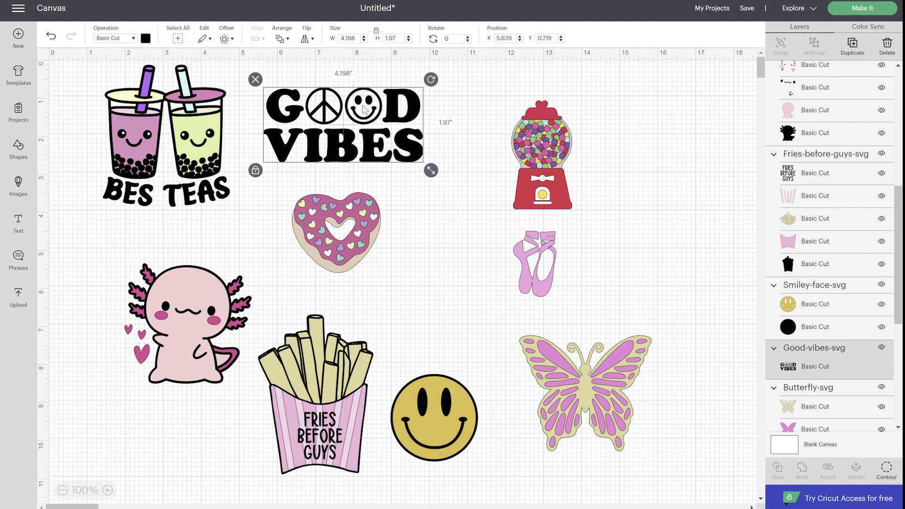
click(147, 40)
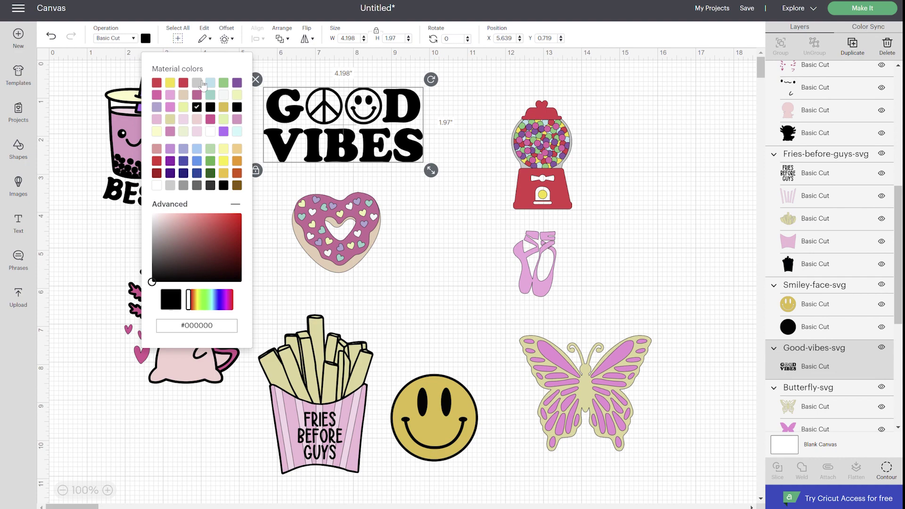
click(343, 136)
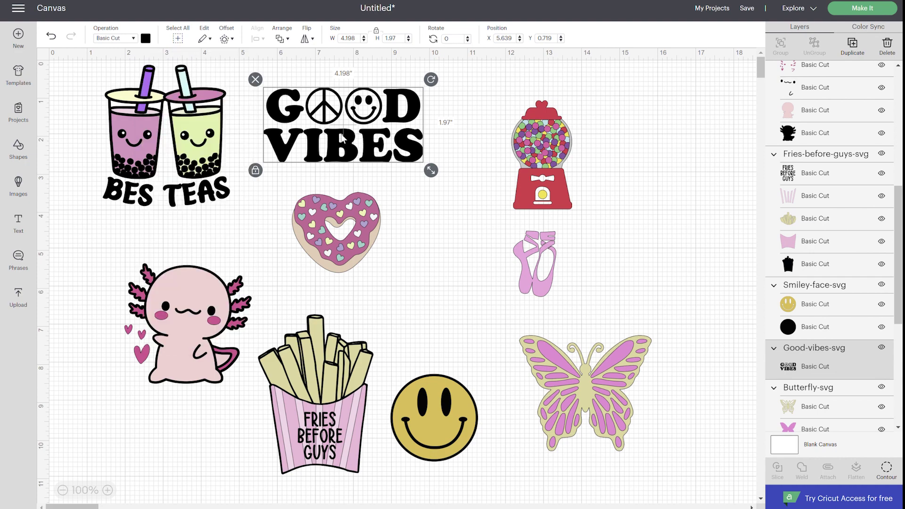
click(123, 38)
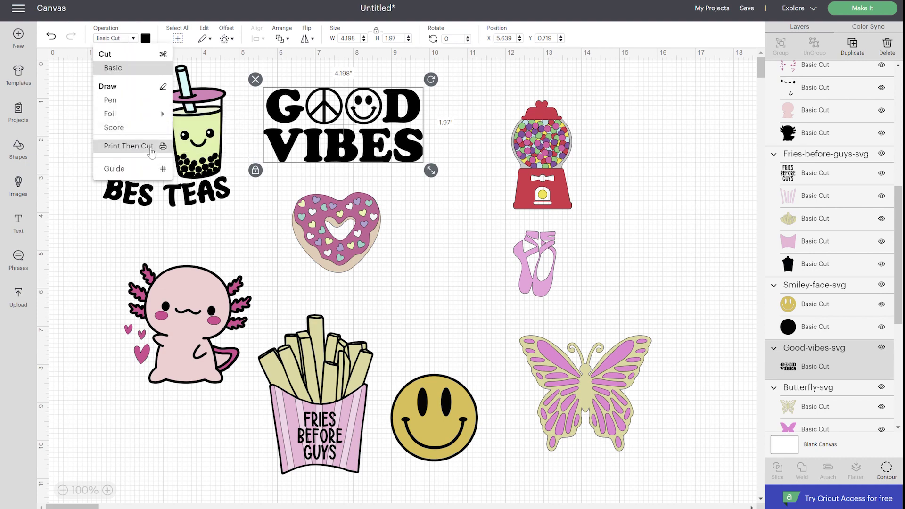
click(146, 148)
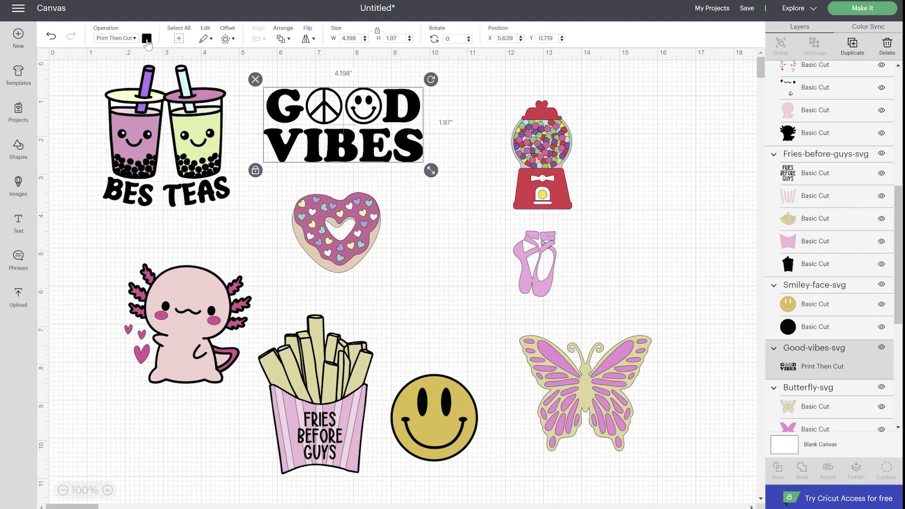
Step: Fill the Good Vibes lettering with the blue-violet watercolor pattern, filtering the print patterns by purple
click(147, 39)
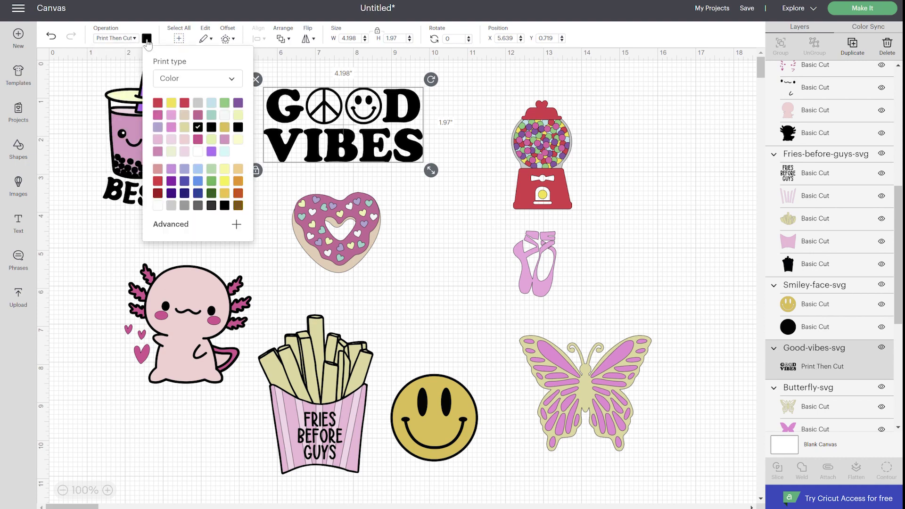
click(204, 80)
click(194, 112)
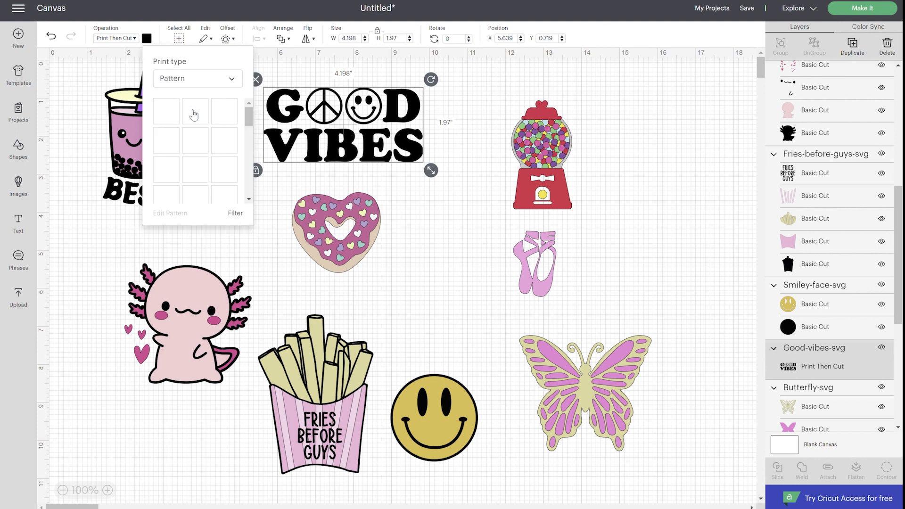
scroll(225, 122, down, 3)
scroll(225, 164, down, 8)
scroll(228, 163, down, 3)
click(235, 213)
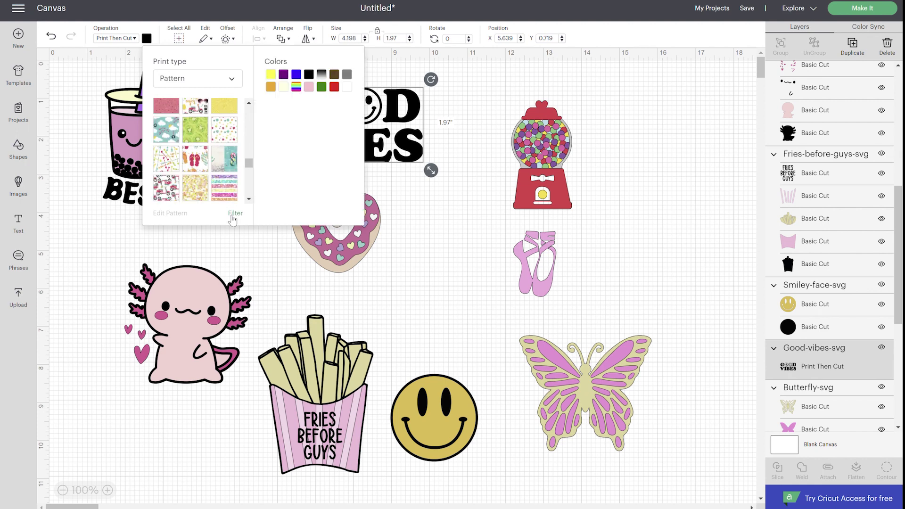
click(284, 74)
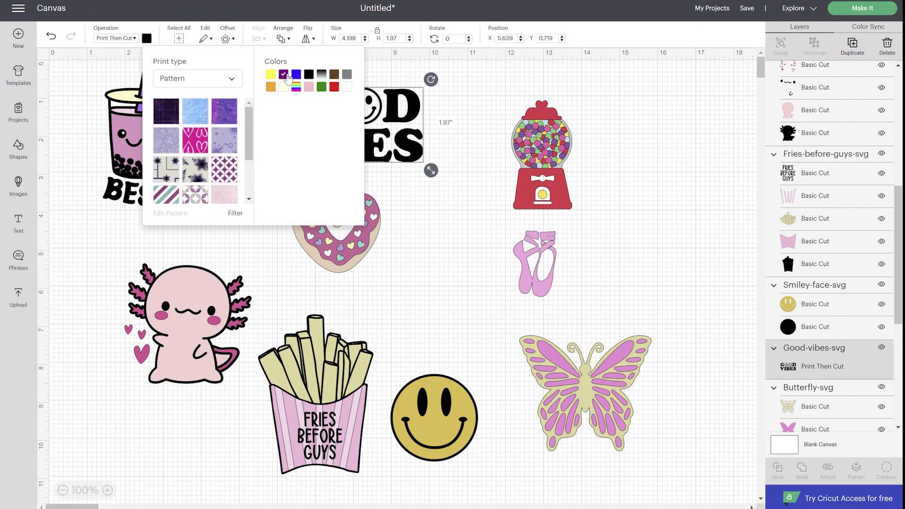
scroll(241, 141, down, 3)
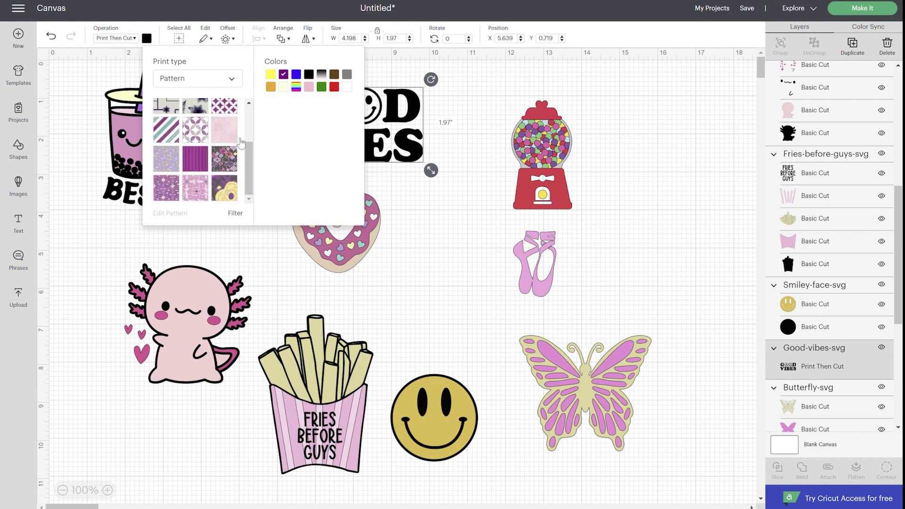
scroll(240, 137, up, 3)
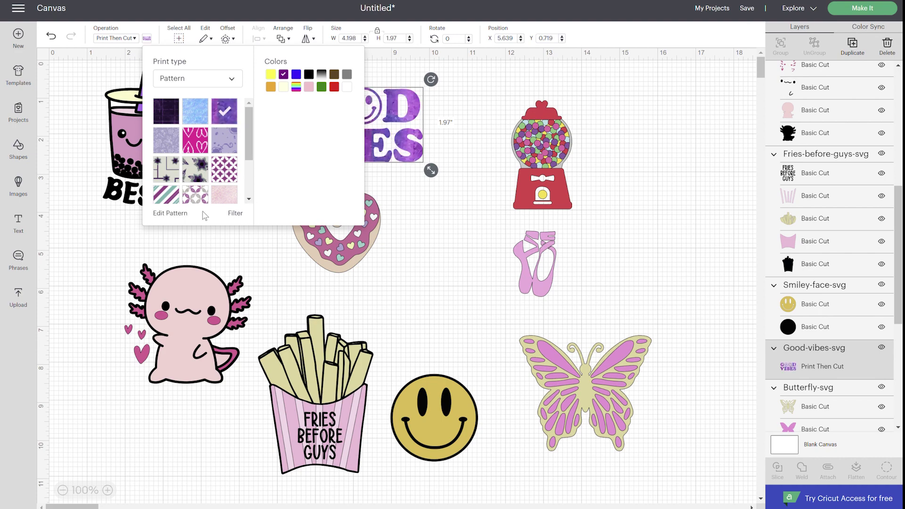
Step: Try the Good Vibes pattern at scales of 400 and 175, and return the scale to 100
click(185, 216)
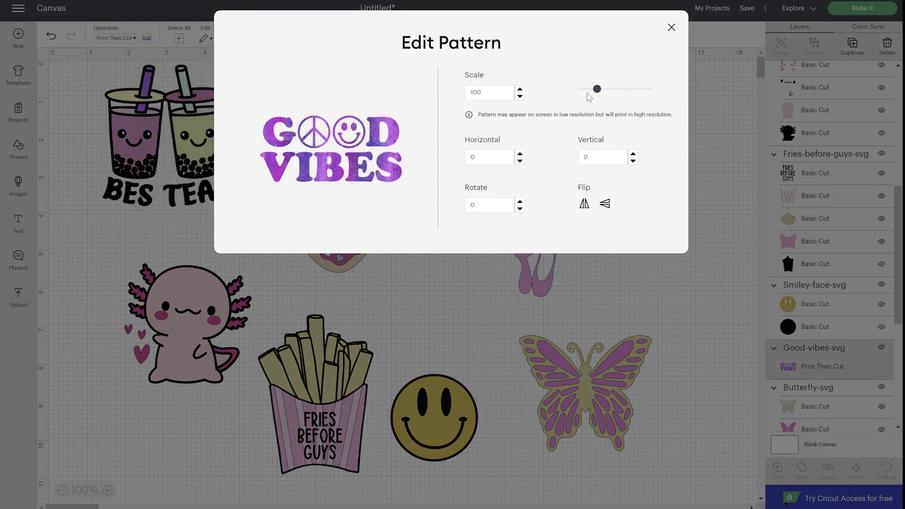
drag(598, 89, 665, 91)
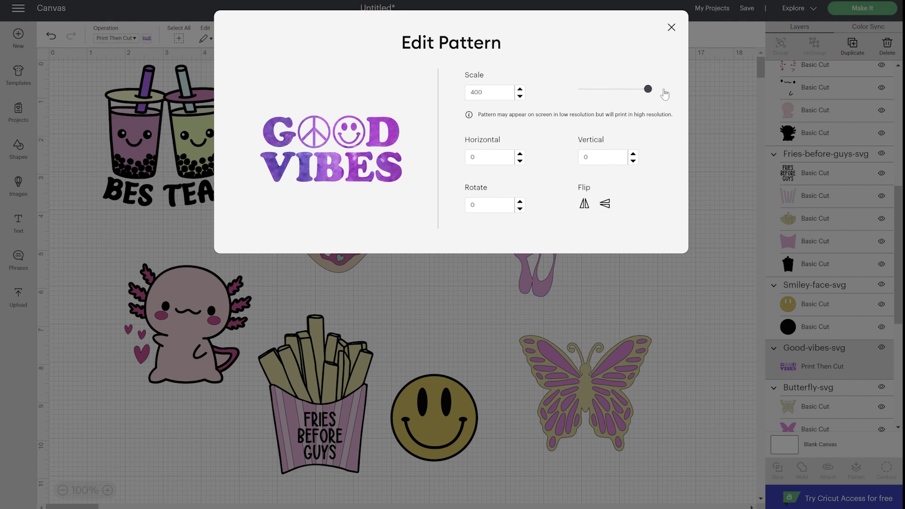
click(612, 93)
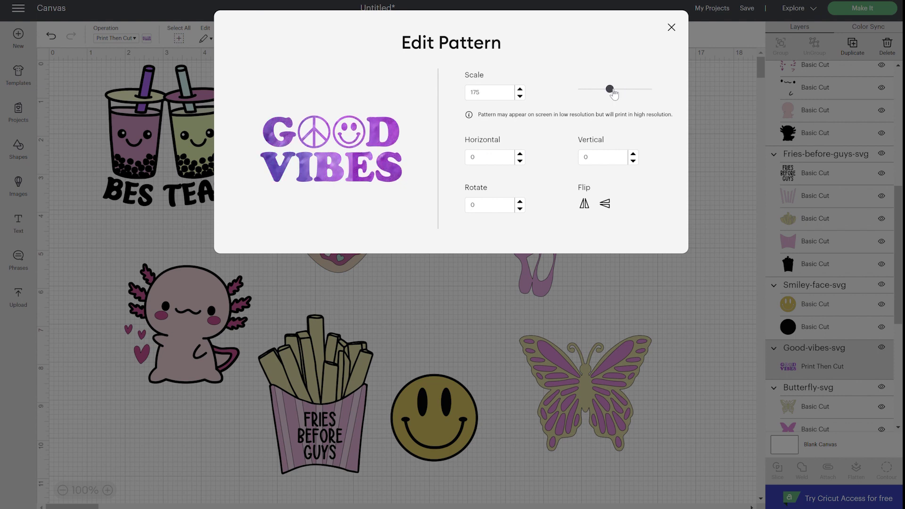
drag(610, 92, 602, 94)
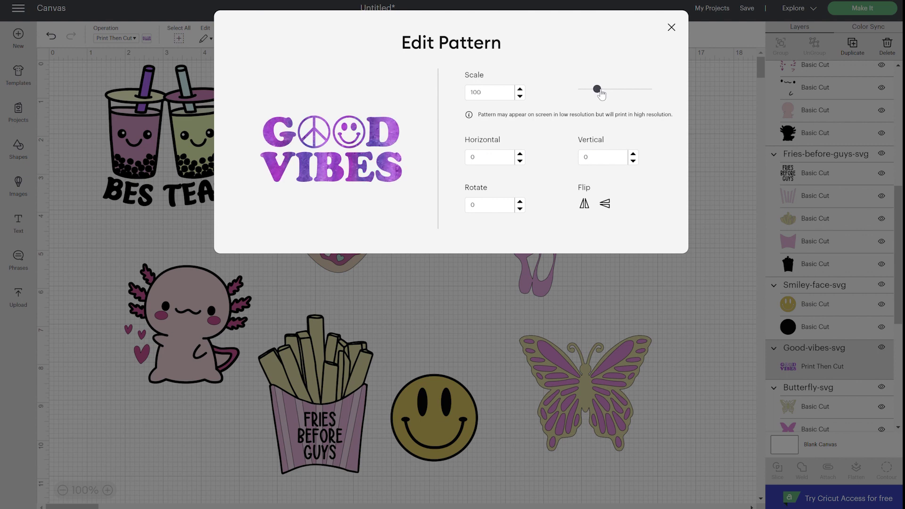
Step: Try shifting the pattern horizontally to 19, and reset the horizontal offset to 0
click(525, 154)
click(526, 154)
click(525, 154)
click(520, 154)
click(520, 154)
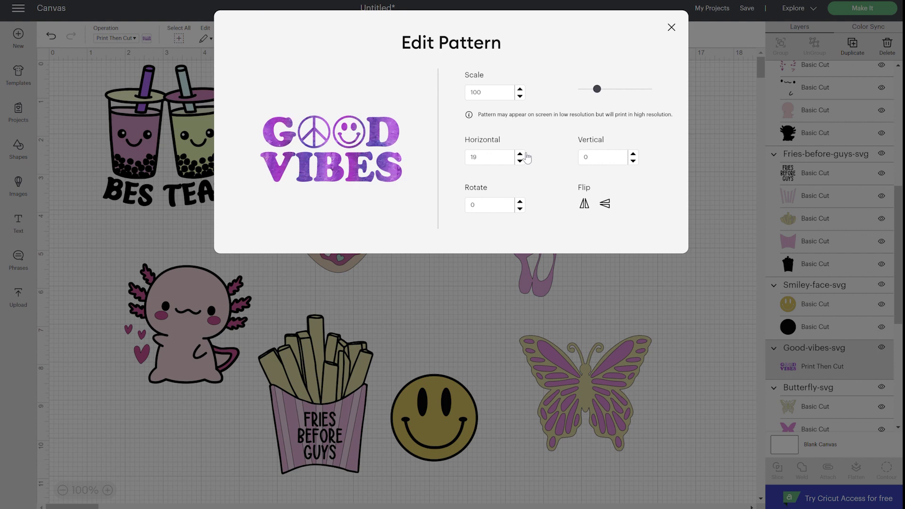
double_click(472, 157)
key(BackSpace)
Step: Flip the pattern inside the Good Vibes lettering vertically and horizontally, and finish editing the pattern
click(613, 207)
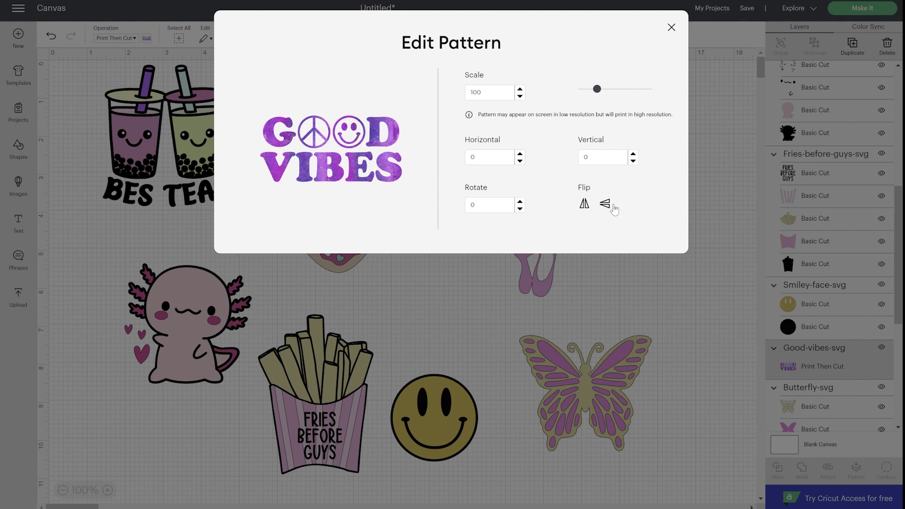
click(589, 208)
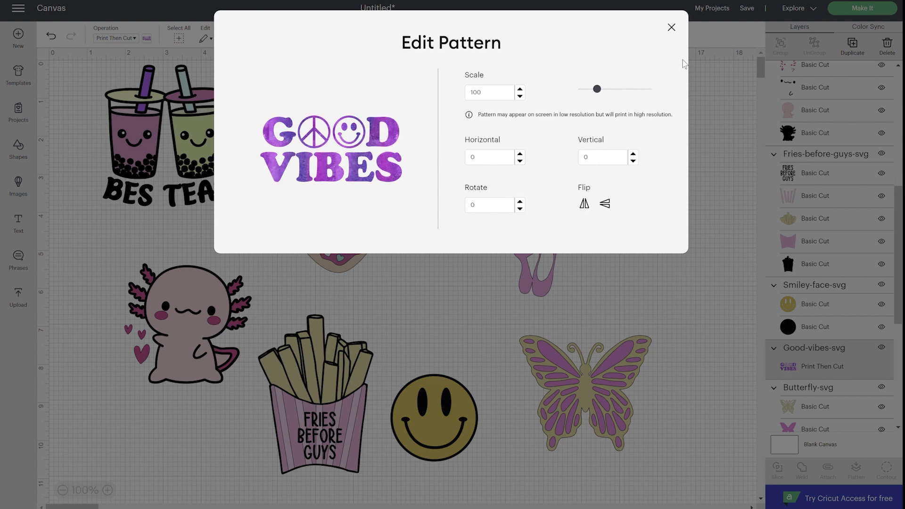
click(672, 28)
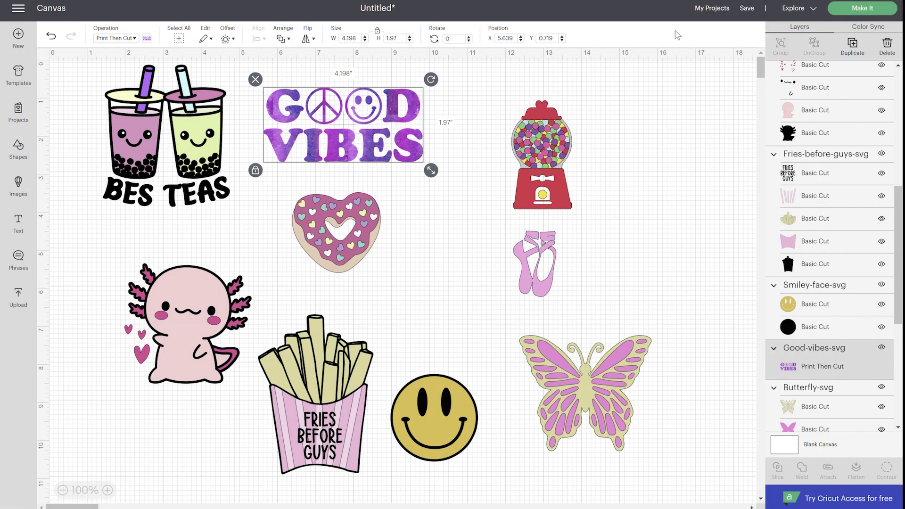
click(440, 217)
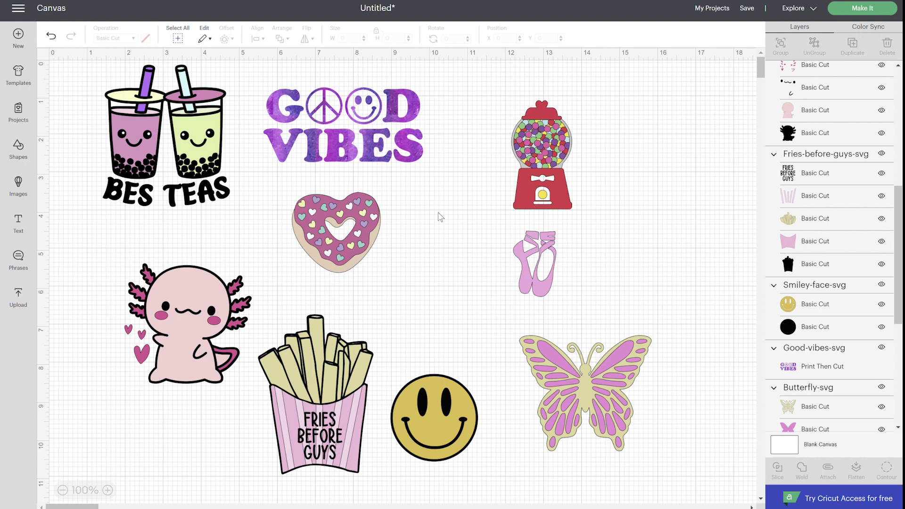
Step: Create a 0.139 in offset with rounded corners around the Good Vibes lettering
click(415, 151)
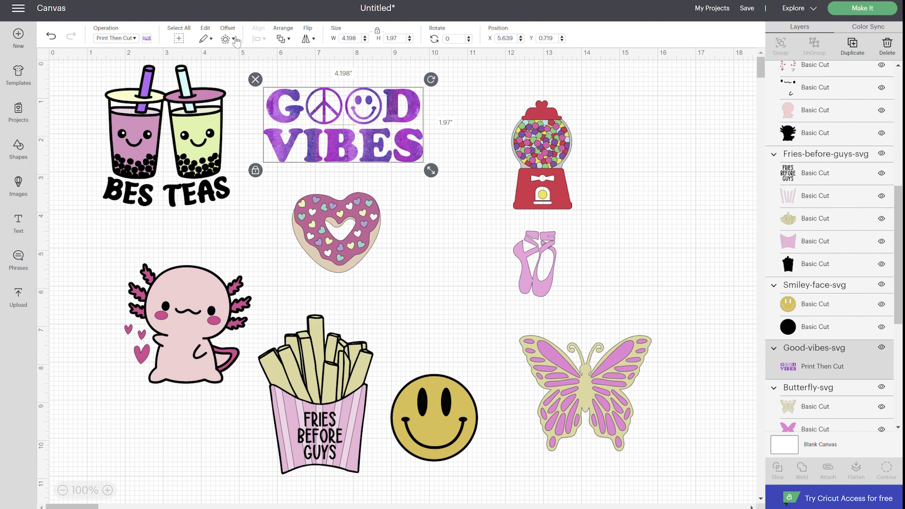
click(236, 41)
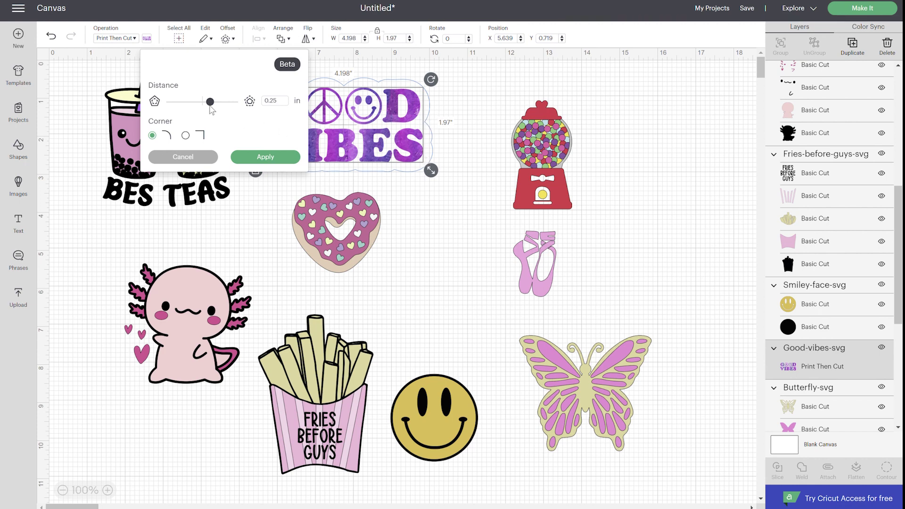
drag(211, 103, 207, 102)
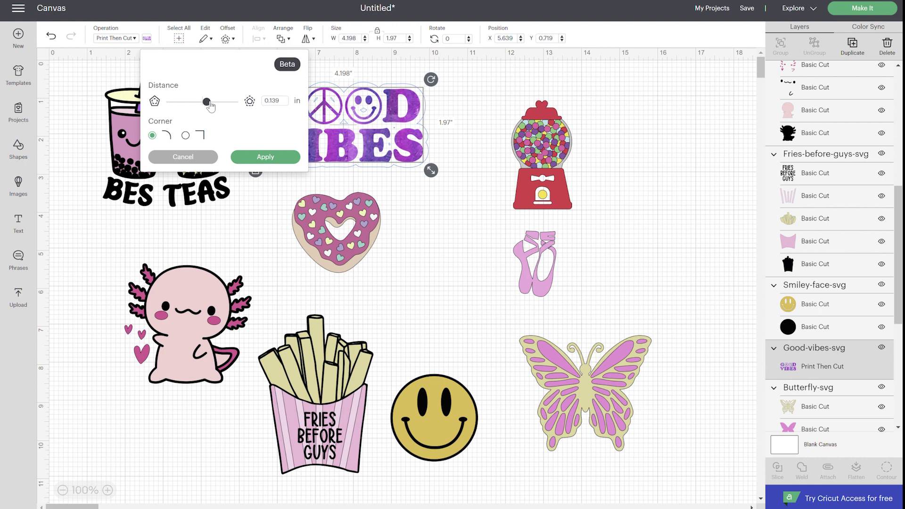
double_click(284, 107)
click(269, 157)
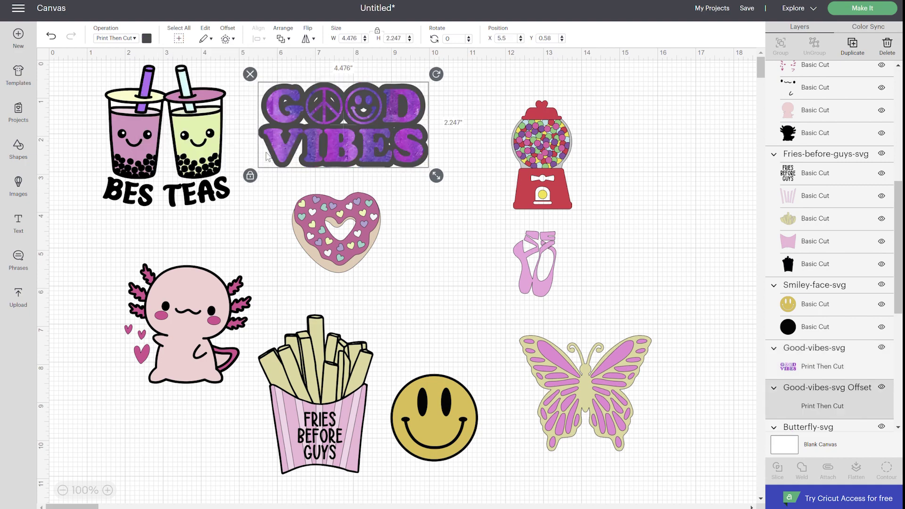
Step: Move the purple Good Vibes lettering off its dark offset, over the gumball machine at about X 10.222, Y 1.205
click(423, 187)
drag(420, 150, 613, 173)
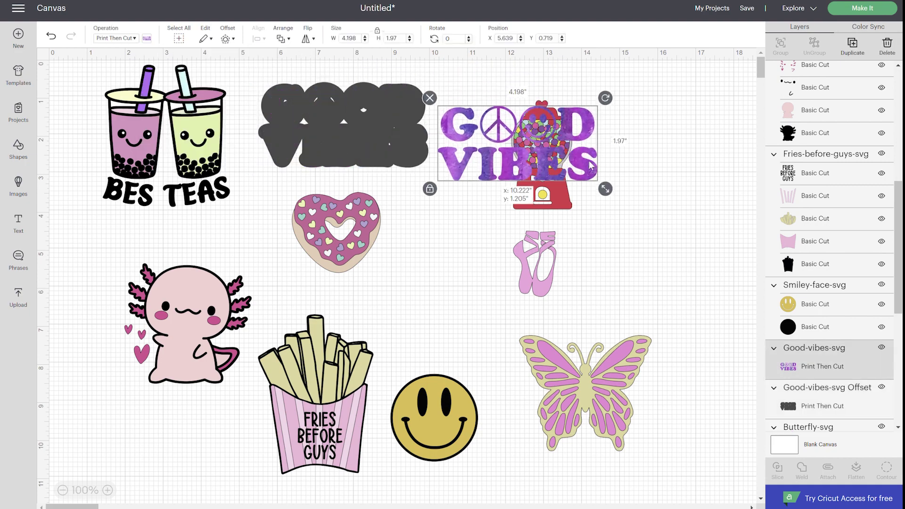
click(364, 107)
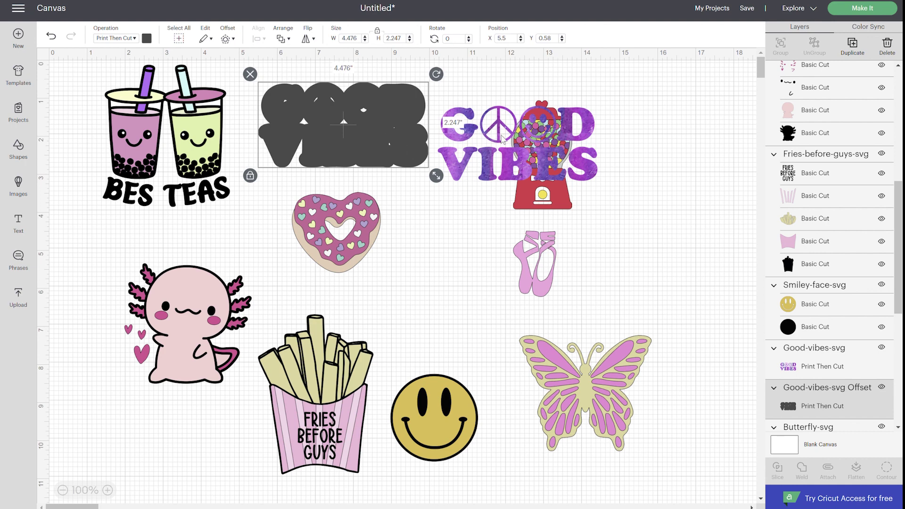
click(504, 139)
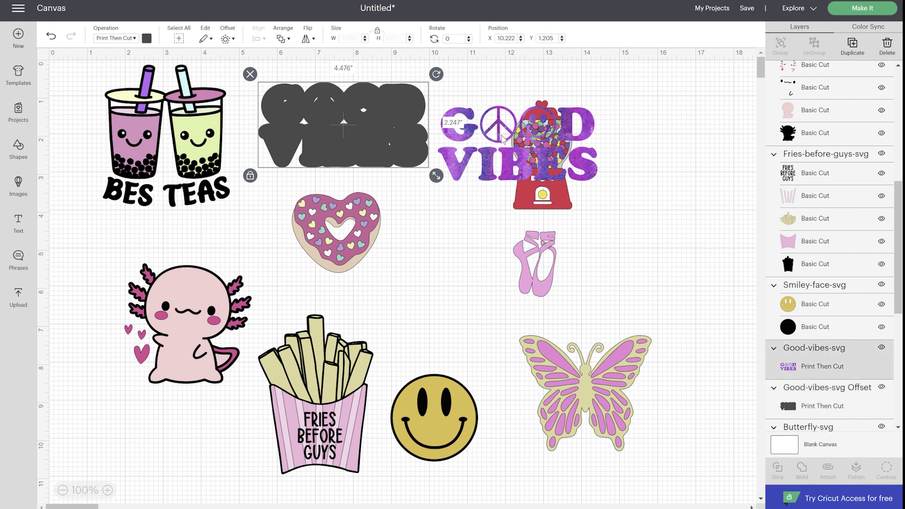
Step: Change the operation of the dark Good Vibes offset to Basic Cut
click(381, 126)
click(124, 39)
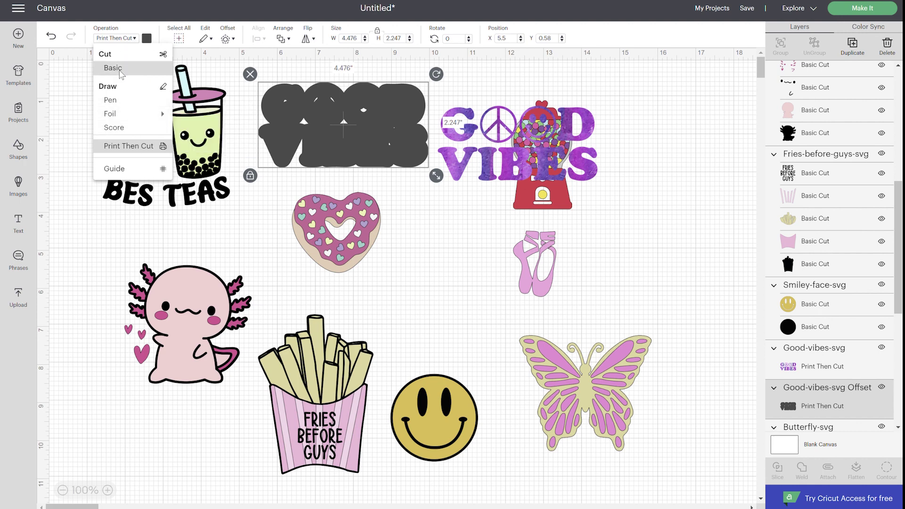
click(121, 70)
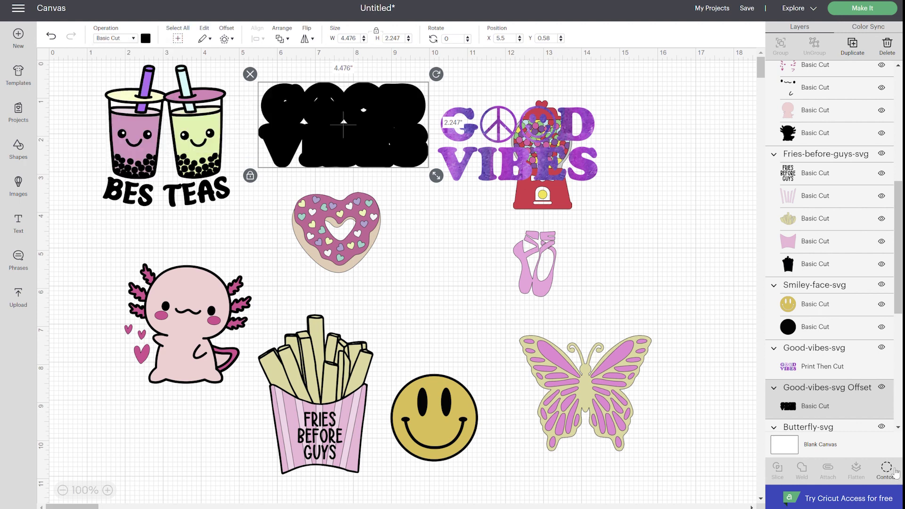
Step: Hide the small interior cutouts of the Good Vibes offset one by one with the Contour tool
click(886, 469)
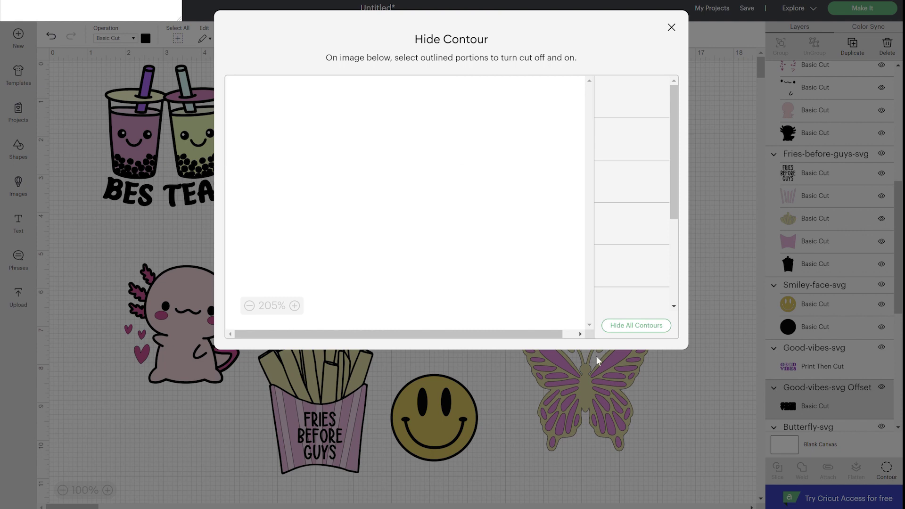
click(251, 306)
click(250, 306)
click(251, 306)
click(250, 306)
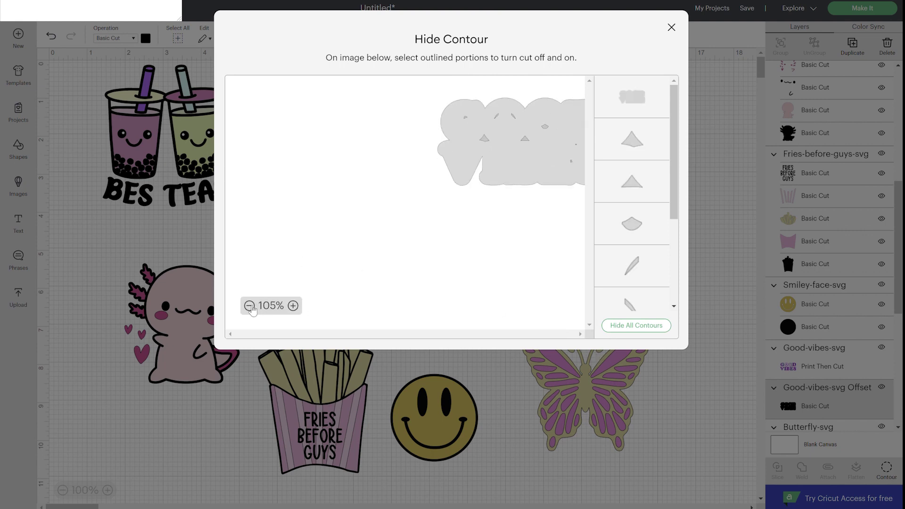
click(251, 307)
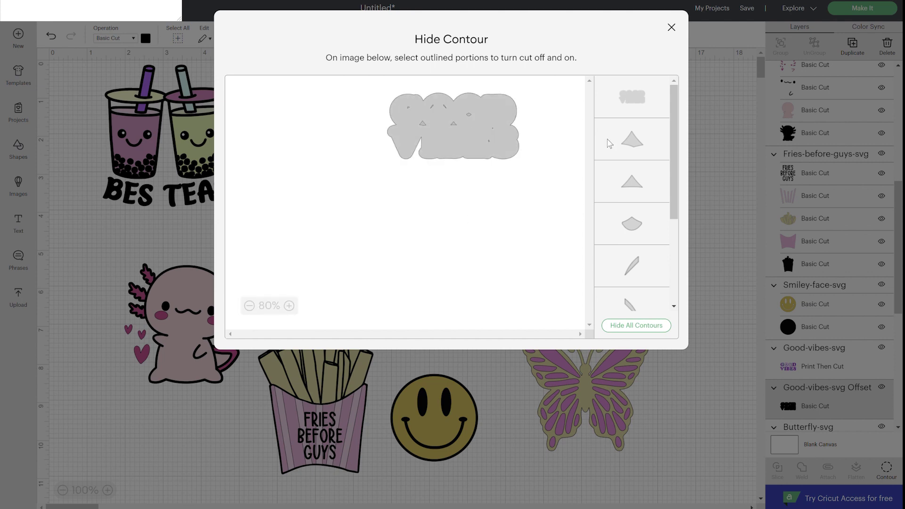
click(639, 139)
click(633, 180)
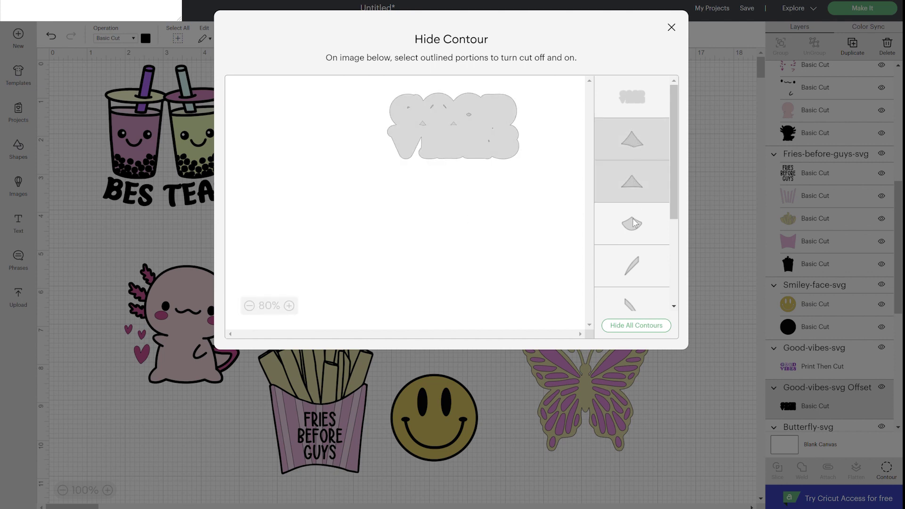
click(635, 224)
click(641, 270)
scroll(642, 269, down, 3)
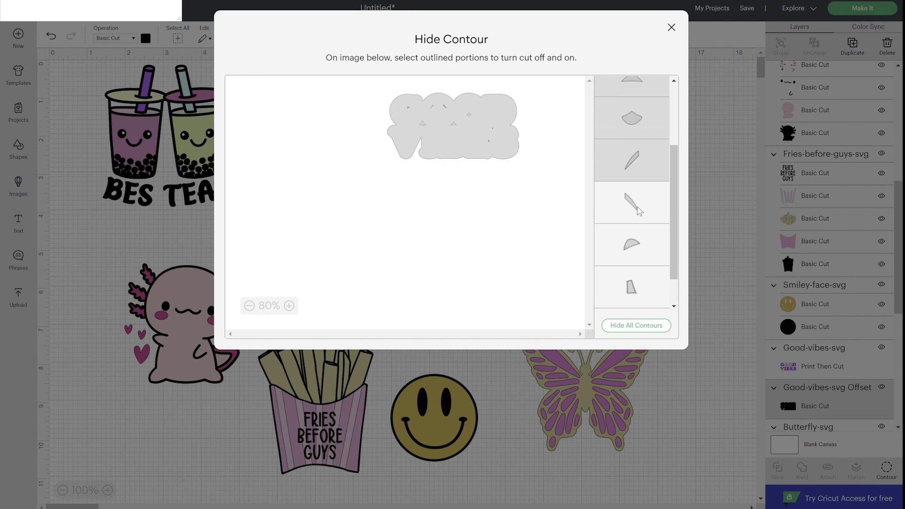
click(641, 212)
click(654, 259)
Step: Hide all remaining interior contours of the Good Vibes offset and finish editing its contours
click(638, 326)
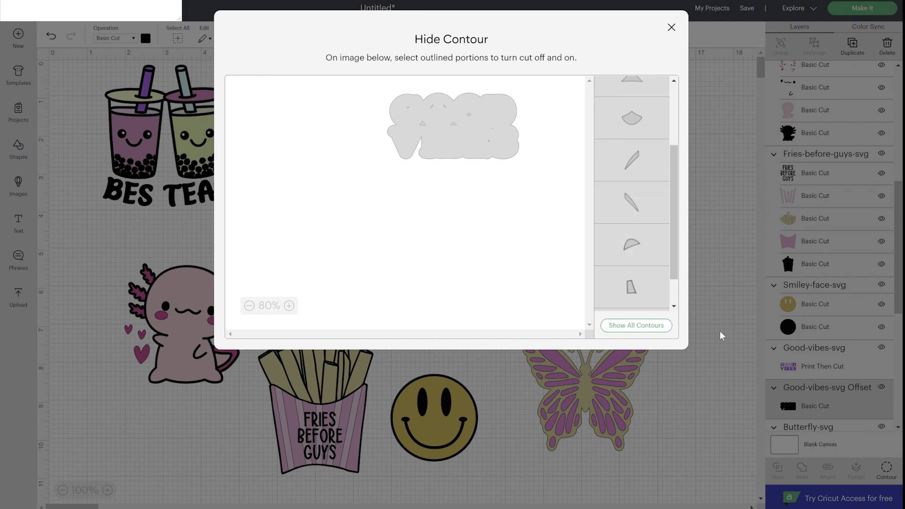
drag(679, 262, 688, 122)
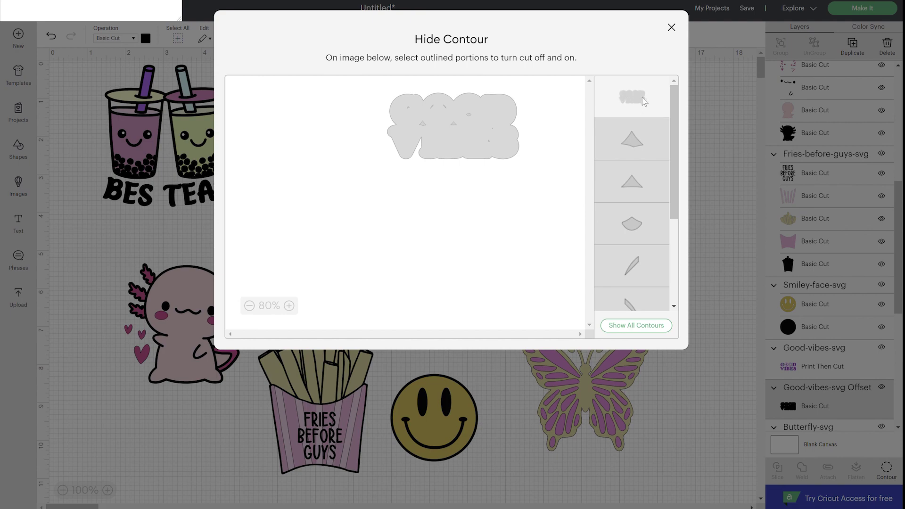
click(671, 28)
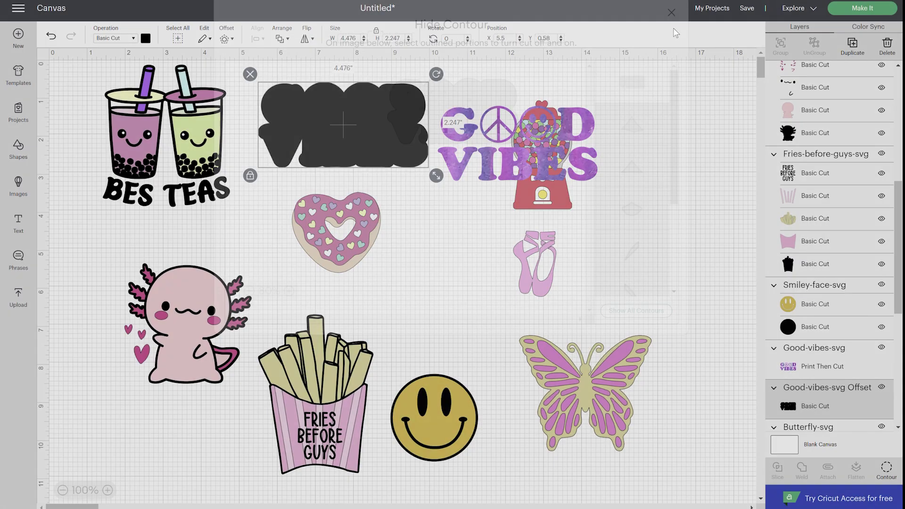
Step: Move the purple Good Vibes lettering back onto its black offset, at about X 5.569, Y 0.719
click(439, 199)
click(308, 117)
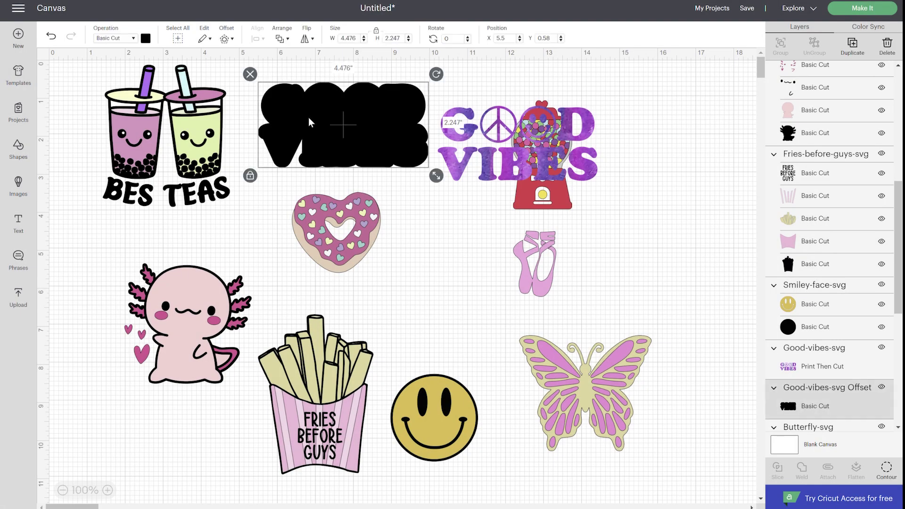
drag(470, 130, 293, 114)
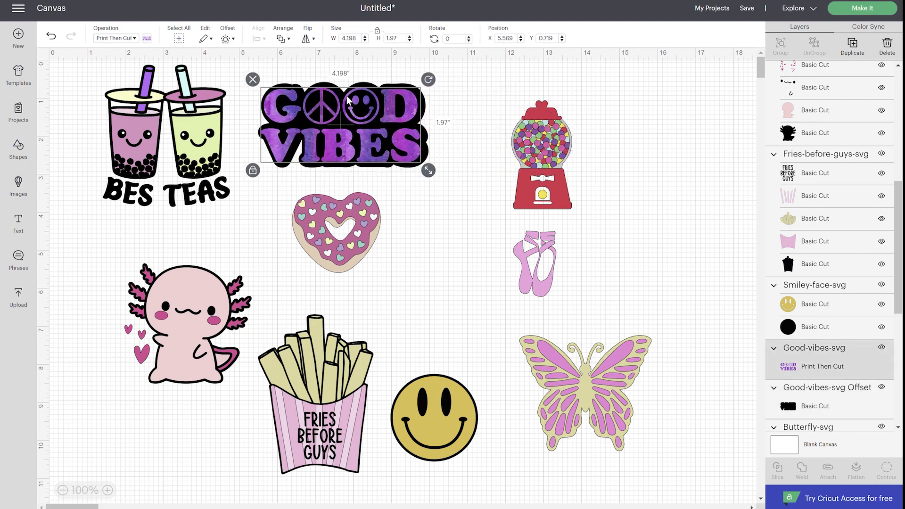
click(454, 101)
Step: Select the Good Vibes lettering together with its offset and center them on each other
drag(349, 74, 441, 114)
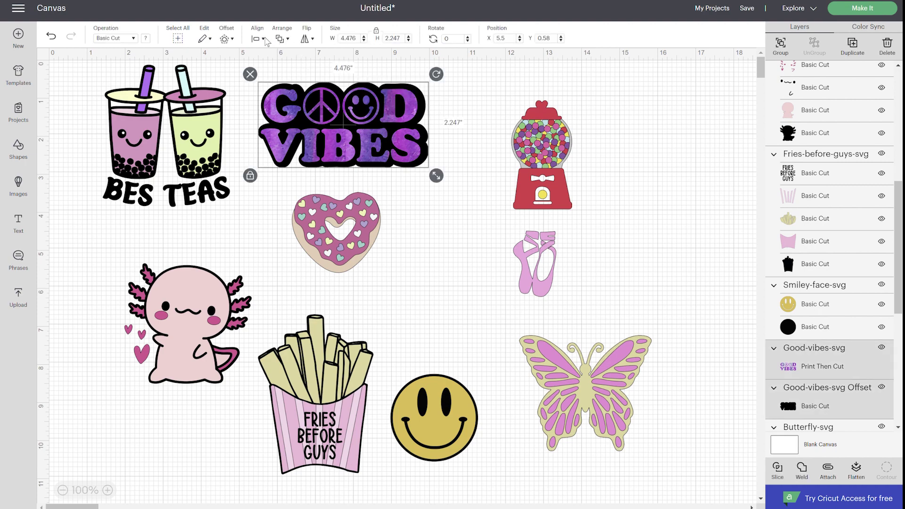
click(258, 38)
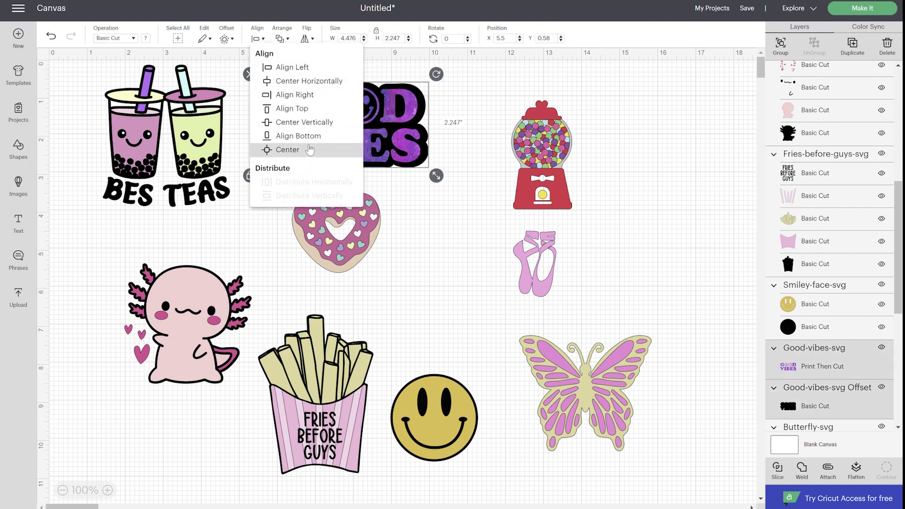
click(307, 149)
click(457, 131)
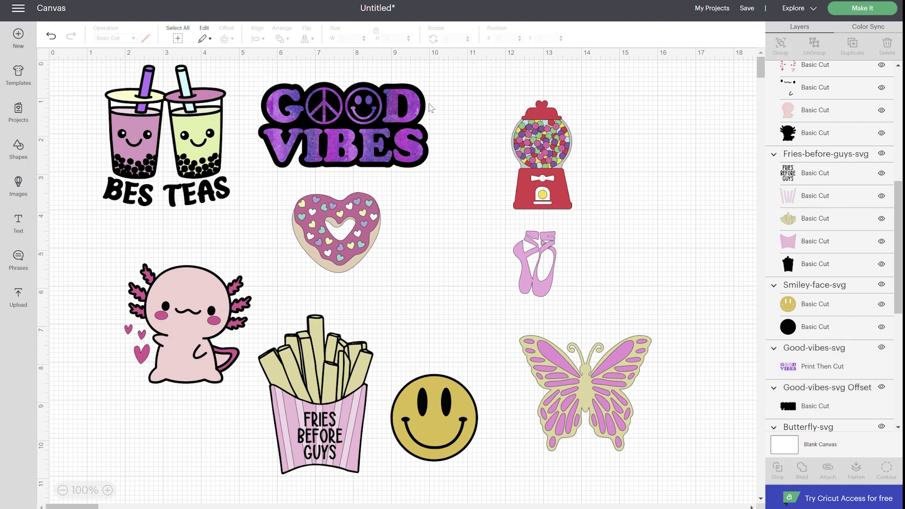
Step: Recolor the Good Vibes offset white
click(425, 106)
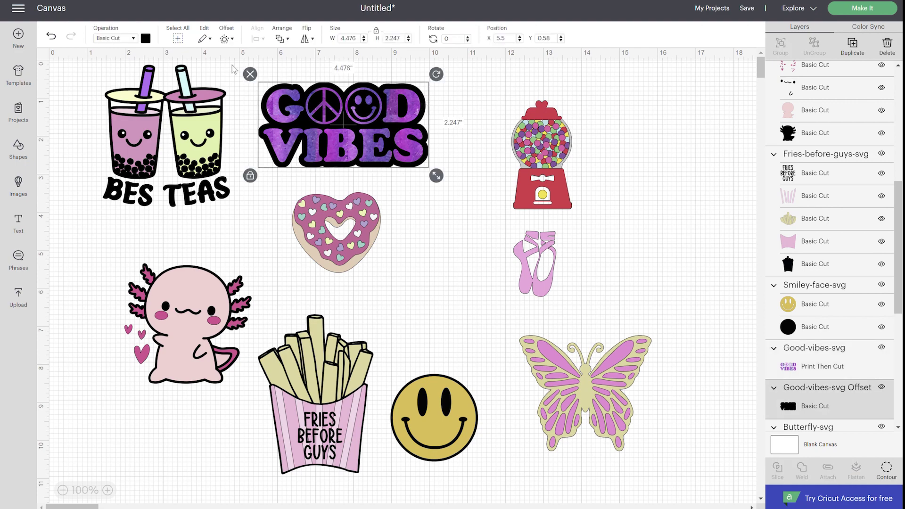
click(146, 38)
click(161, 187)
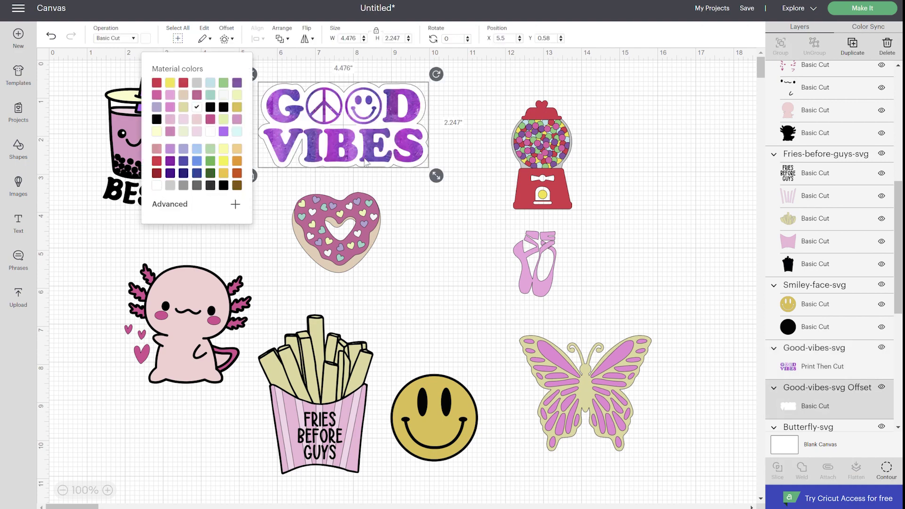
click(474, 121)
Step: Flatten the Good Vibes lettering with its white offset, and move the flattened design past the far side of the gumball machine
drag(344, 69, 417, 142)
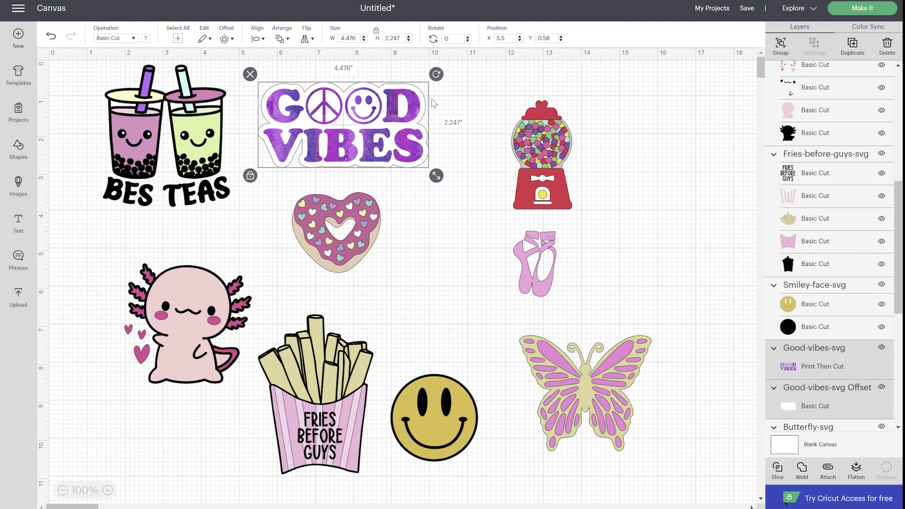
click(857, 469)
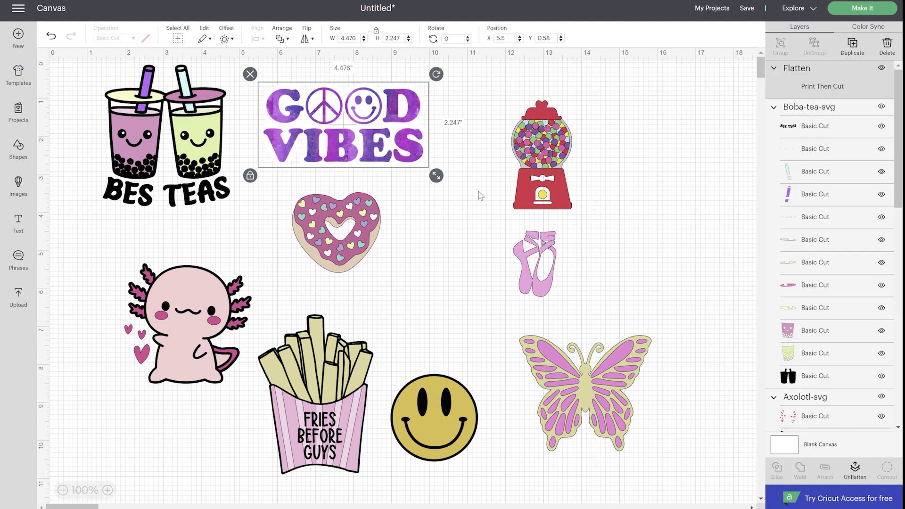
click(424, 216)
drag(430, 136, 694, 135)
Step: Move the gumball machine to about X 9.479, Y 1.007 and create a 0.139 in offset with rounded corners around it
drag(550, 193, 446, 188)
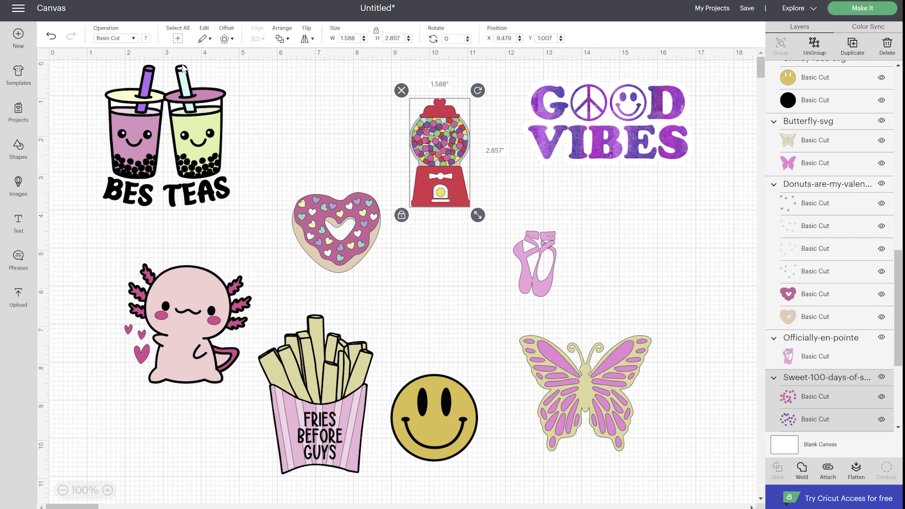
click(226, 41)
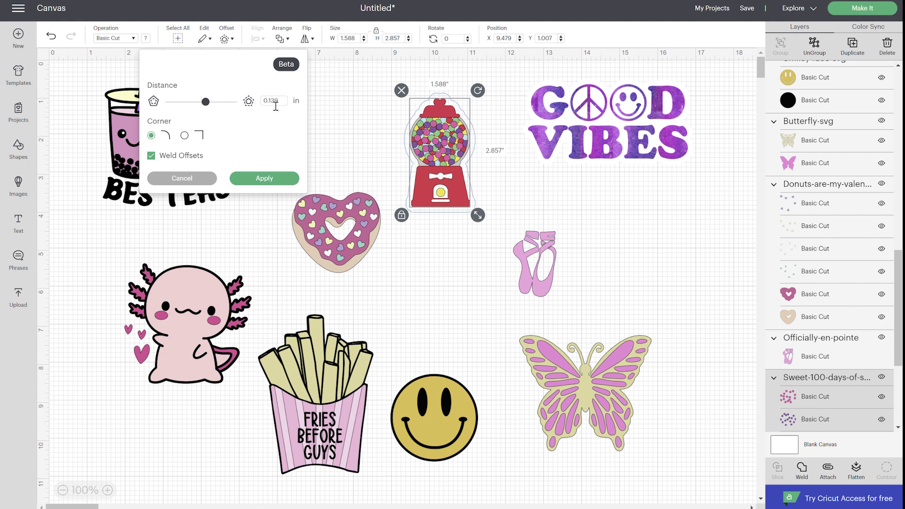
click(273, 181)
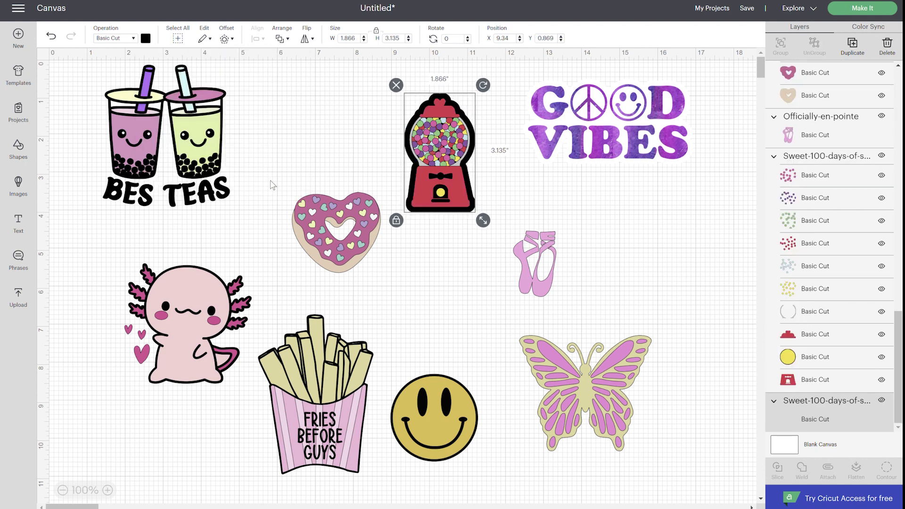
Step: Recolor the gumball machine's offset white
click(145, 38)
click(171, 186)
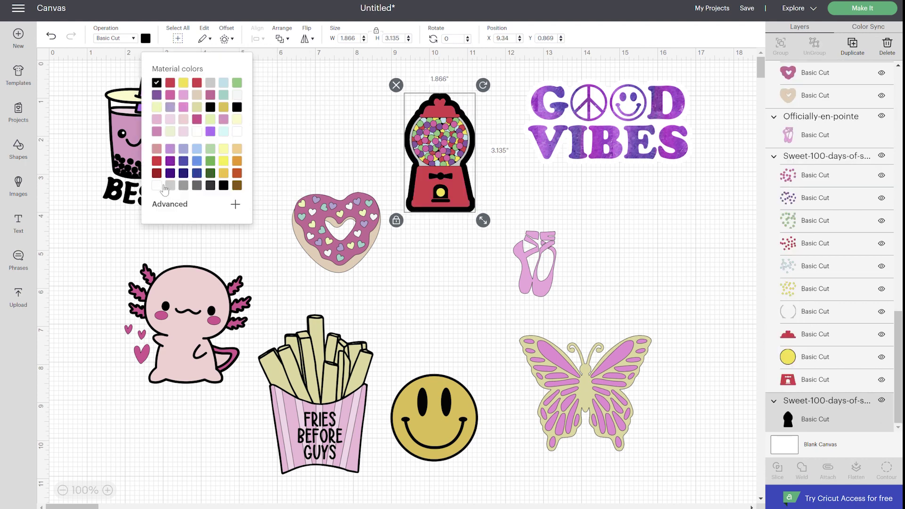
click(387, 130)
Step: Try moving the gumball machine off its white offset, over the donut, and undo the move
drag(451, 115, 365, 115)
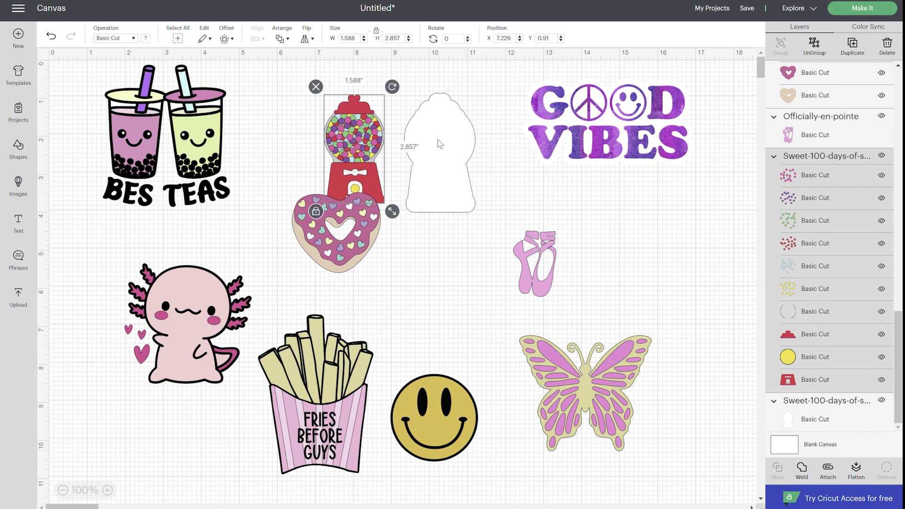
key(ctrl+z)
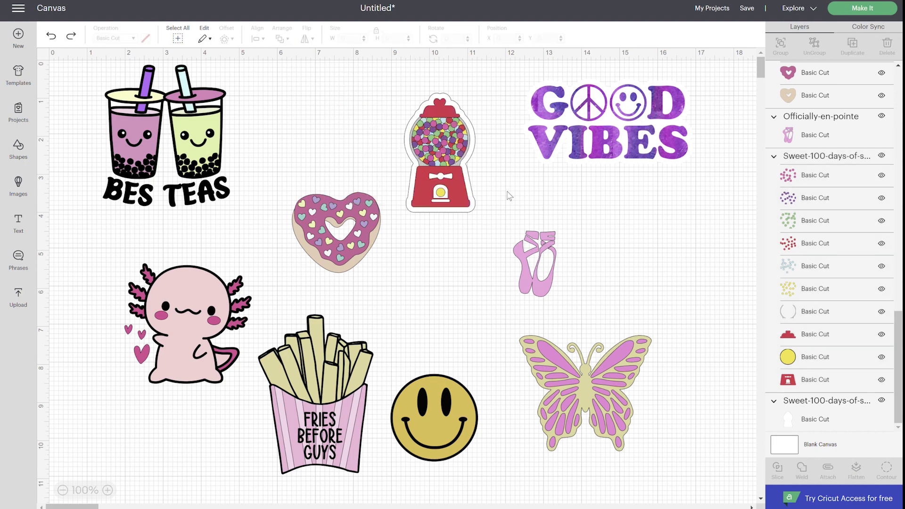
Step: Flatten the gumball machine with its white offset, and move it next to the Good Vibes lettering
drag(397, 95, 492, 184)
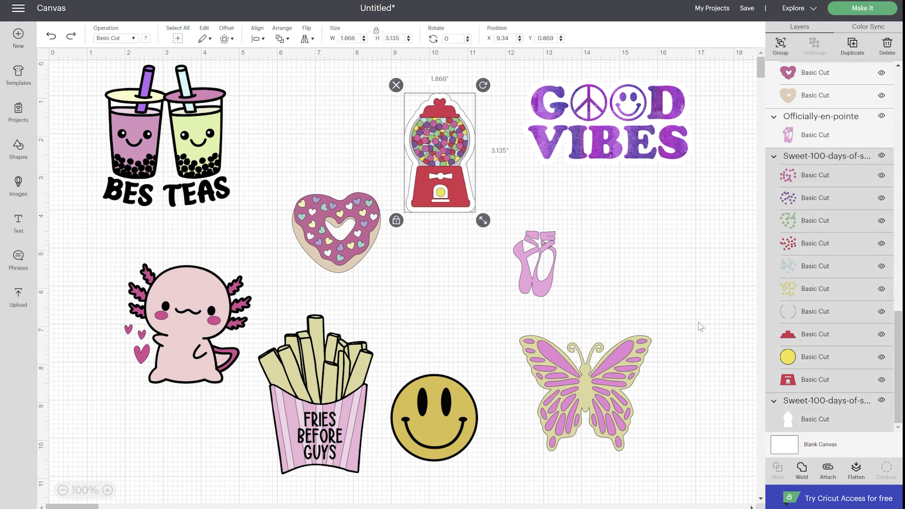
click(866, 473)
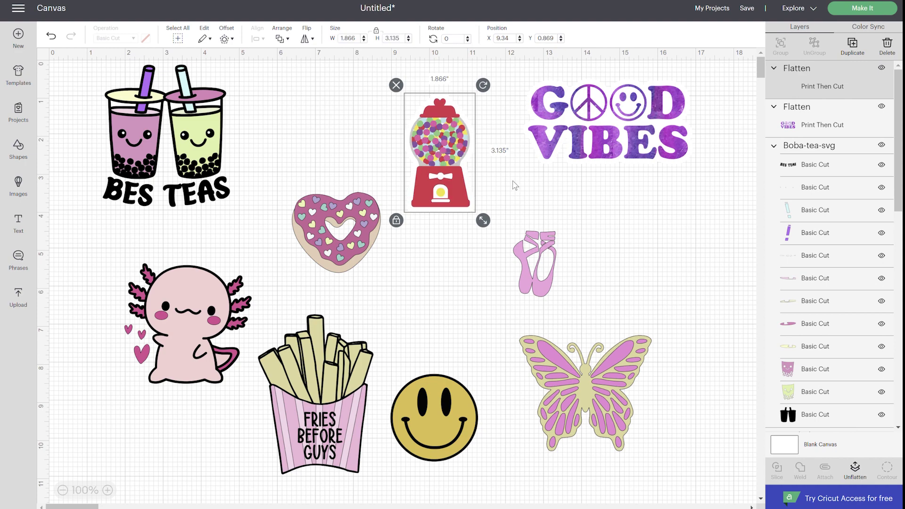
drag(472, 149, 515, 151)
Step: Move the heart donut up to about X 6.352, Y 1.978 and create a 0.139 in offset with rounded corners around it
drag(348, 215, 346, 157)
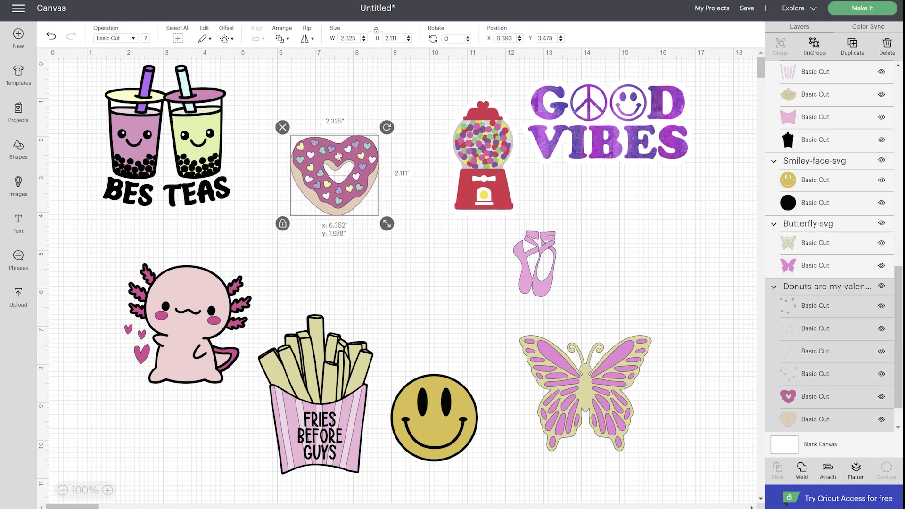
click(237, 42)
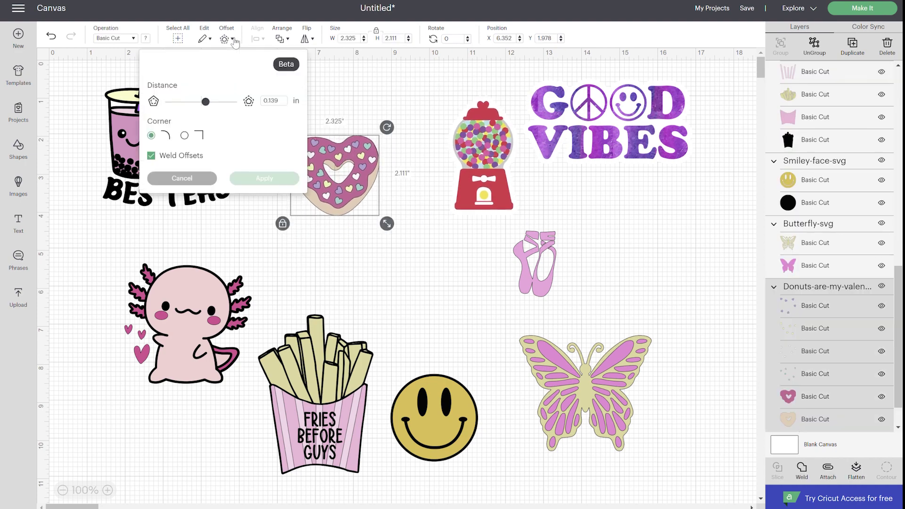
click(270, 178)
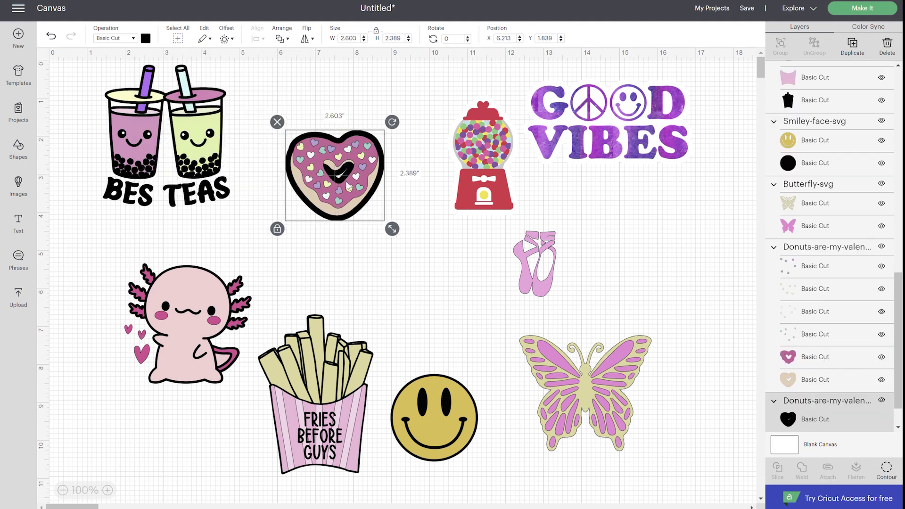
Step: Hide all interior contours of the donut's offset so its center is filled
click(893, 468)
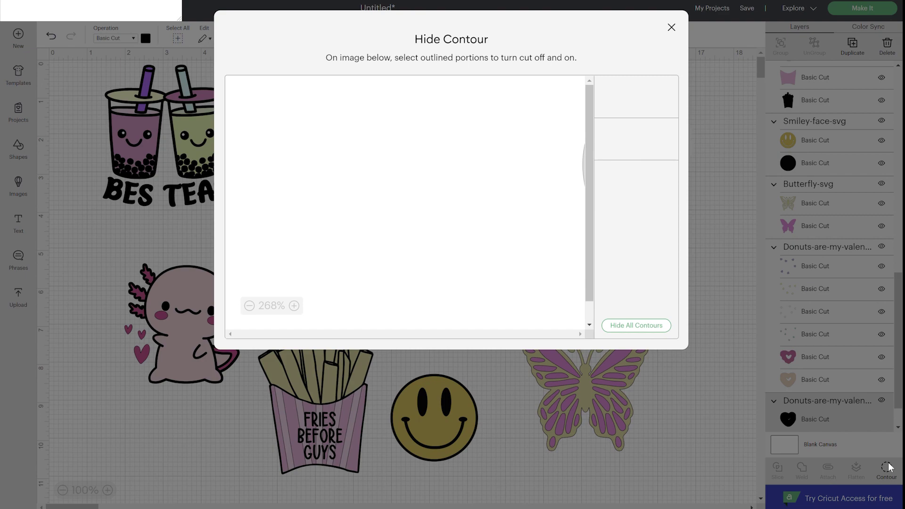
click(660, 329)
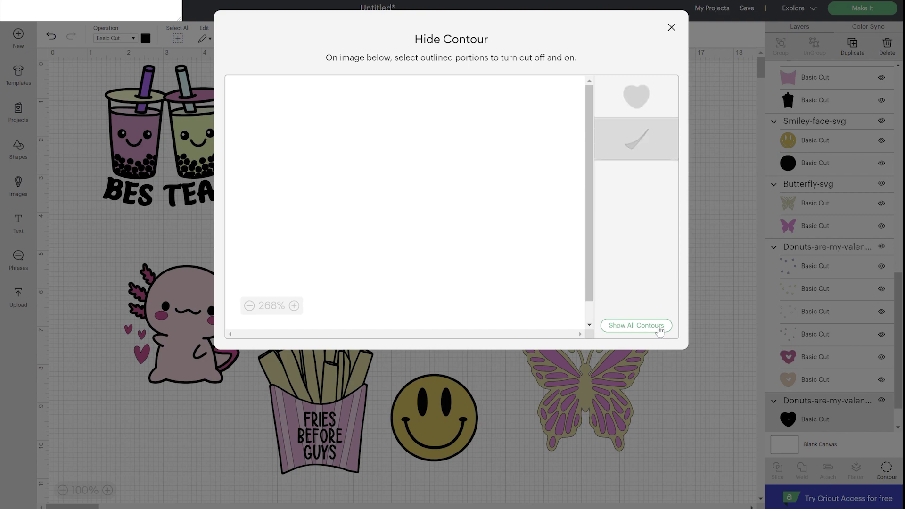
click(672, 28)
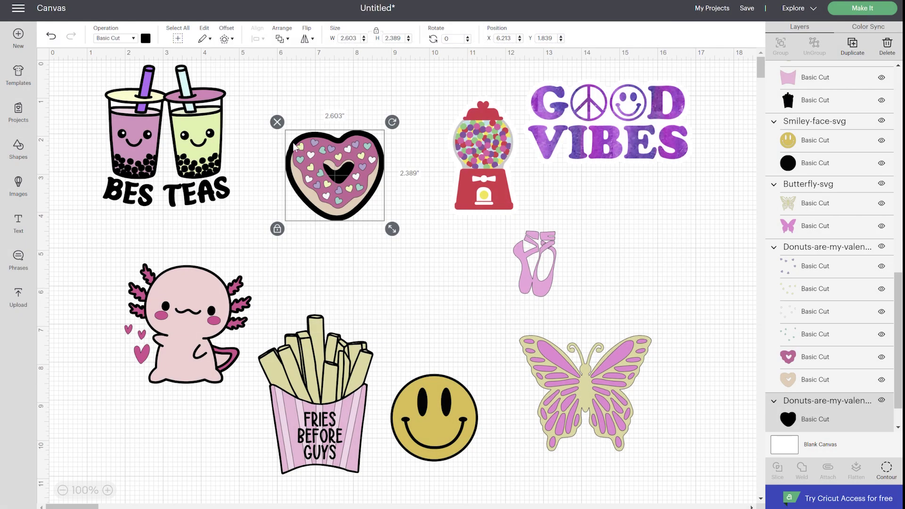
Step: Recolor the donut's offset white, and flatten the donut together with its offset
click(145, 39)
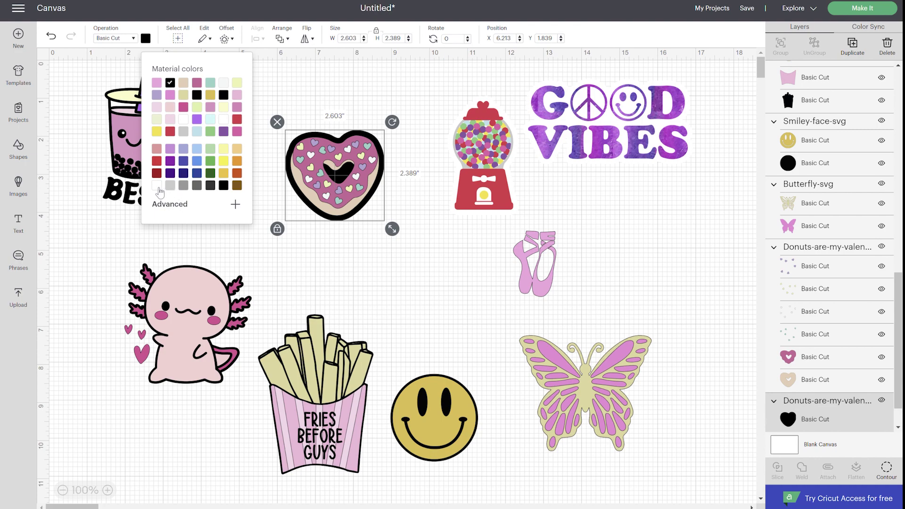
click(170, 82)
click(307, 101)
drag(306, 99, 420, 135)
click(857, 466)
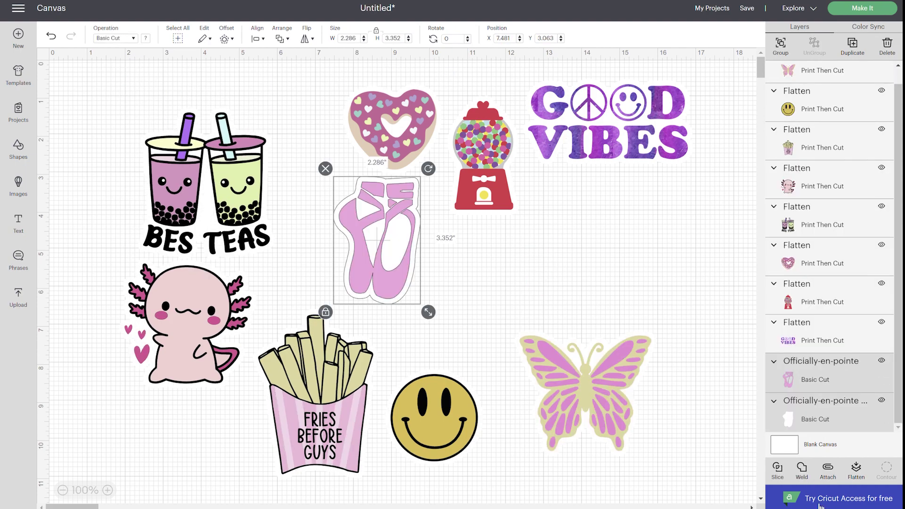
Step: Flatten the ballet shoes together with their white offset
click(857, 469)
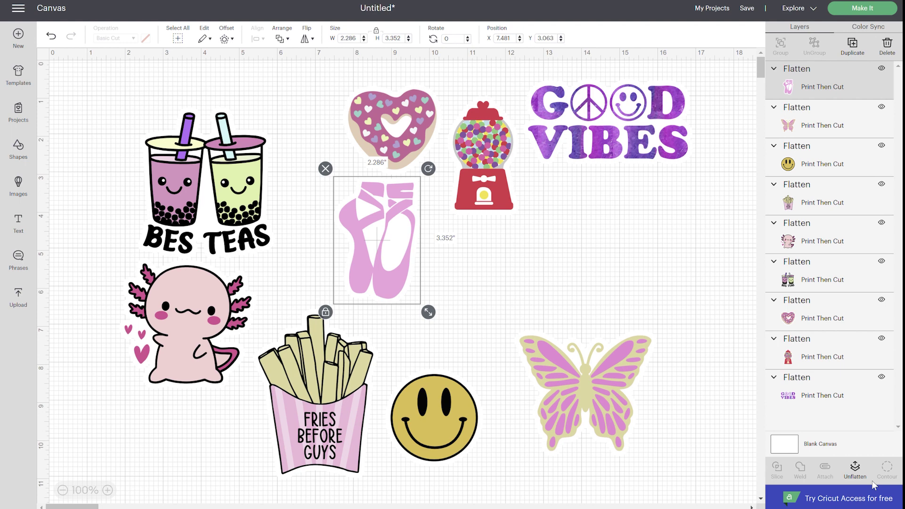
click(584, 261)
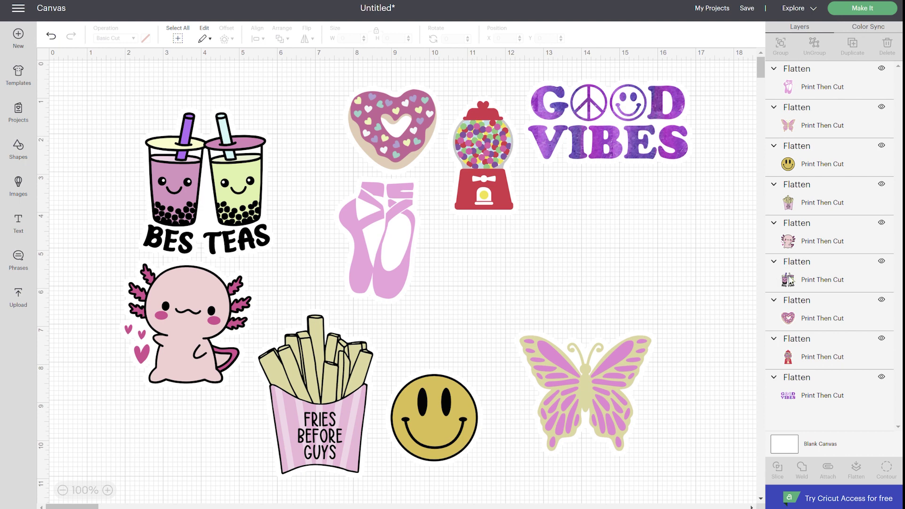
Step: Check the flattened Print Then Cut layers one by one against their designs on the canvas
click(823, 111)
click(833, 163)
click(844, 188)
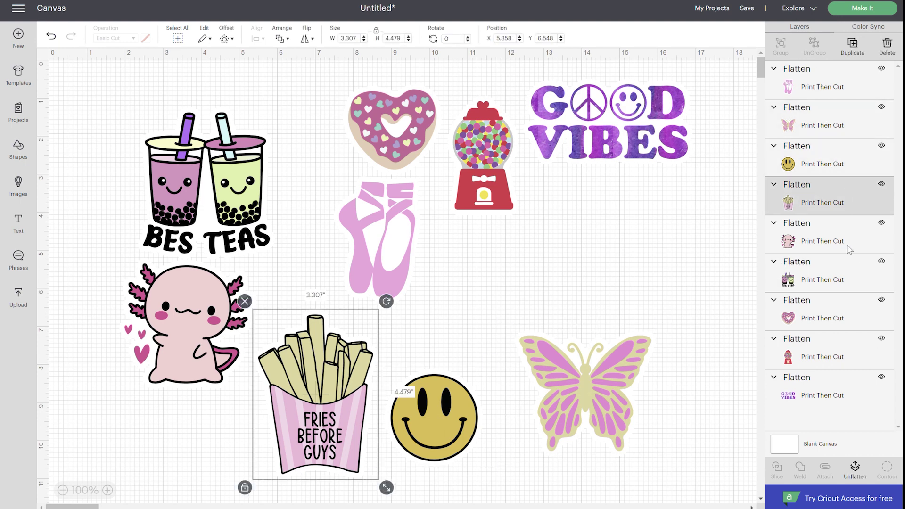
click(848, 247)
click(844, 398)
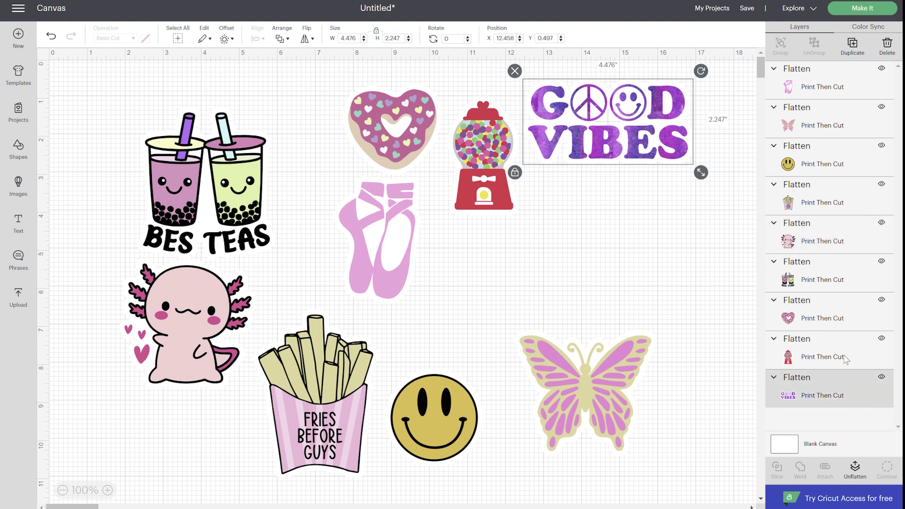
click(844, 357)
click(832, 309)
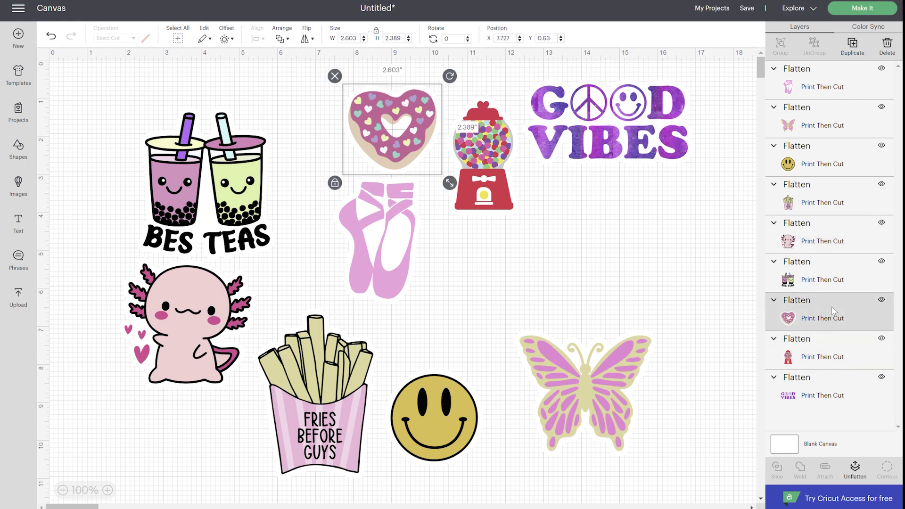
click(166, 124)
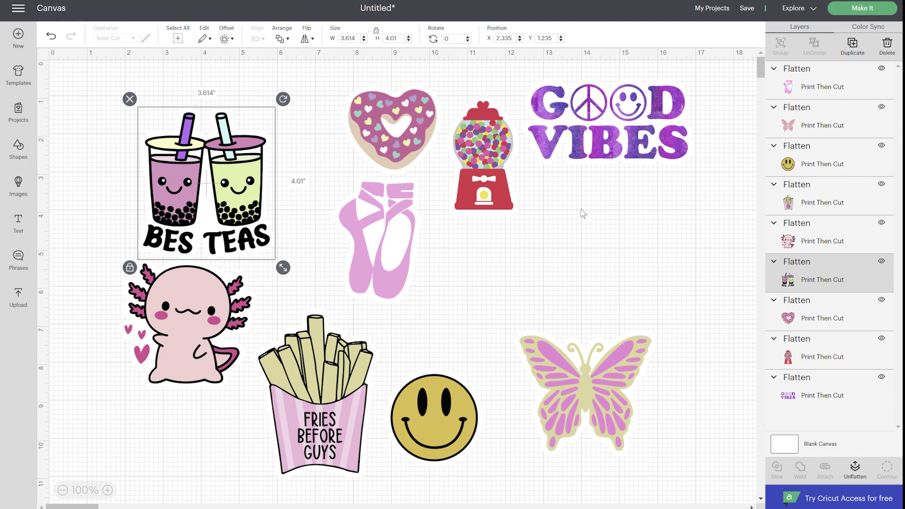
Step: Preview how the stickers are distributed on the mats, including the second mat, and return to the canvas
click(870, 9)
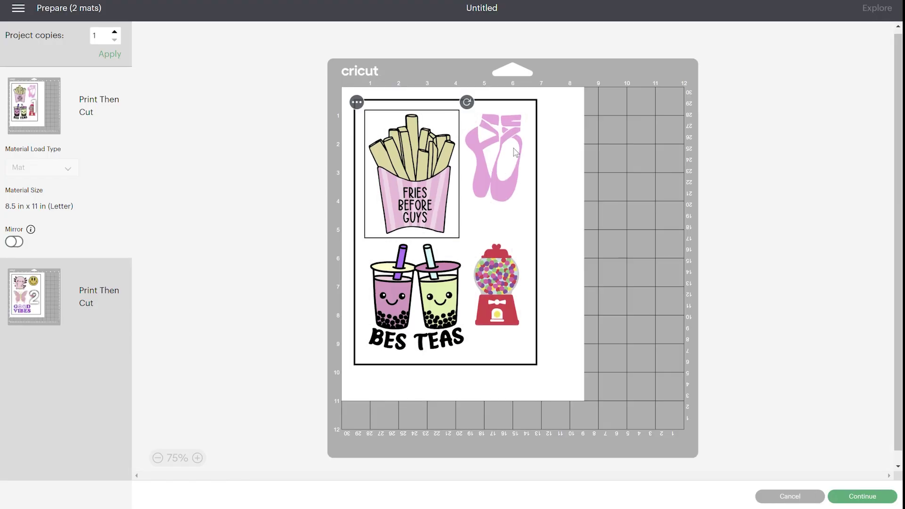
click(33, 296)
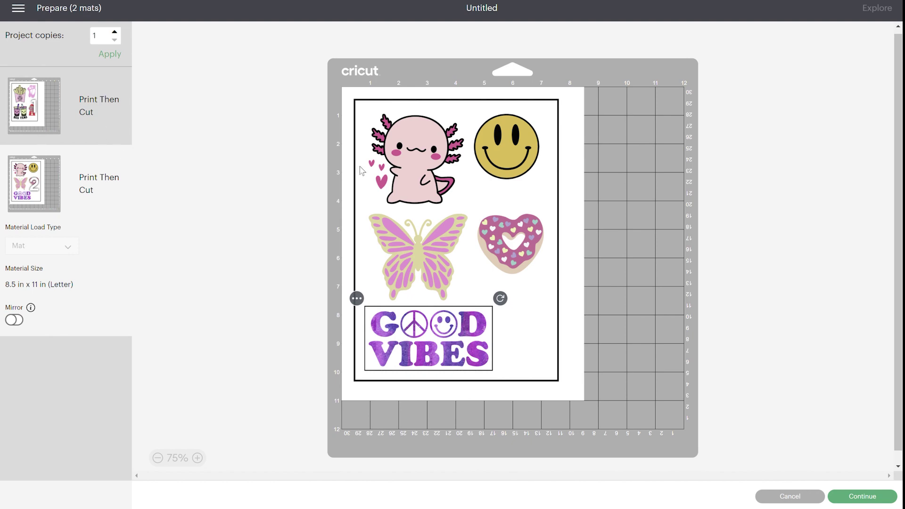
click(767, 496)
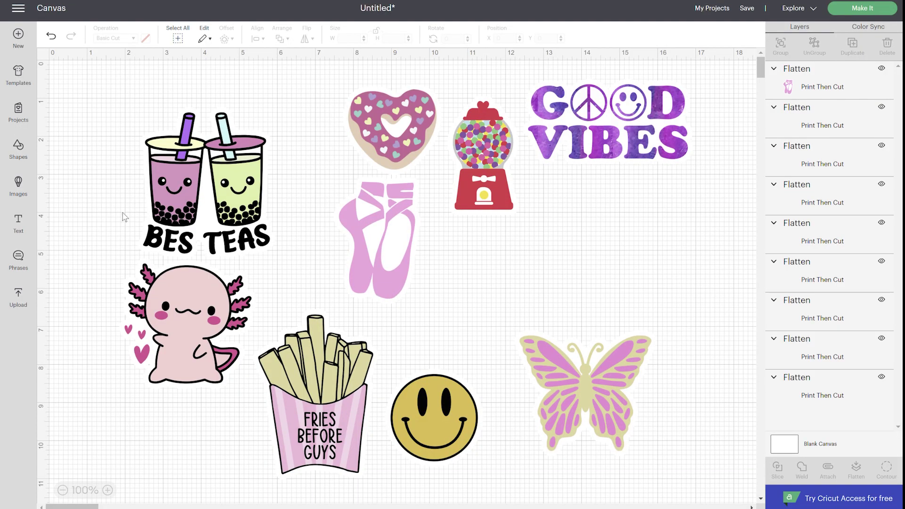
Step: Insert a square, setting its width to 6.75 in and its height to 9.25 in
click(18, 150)
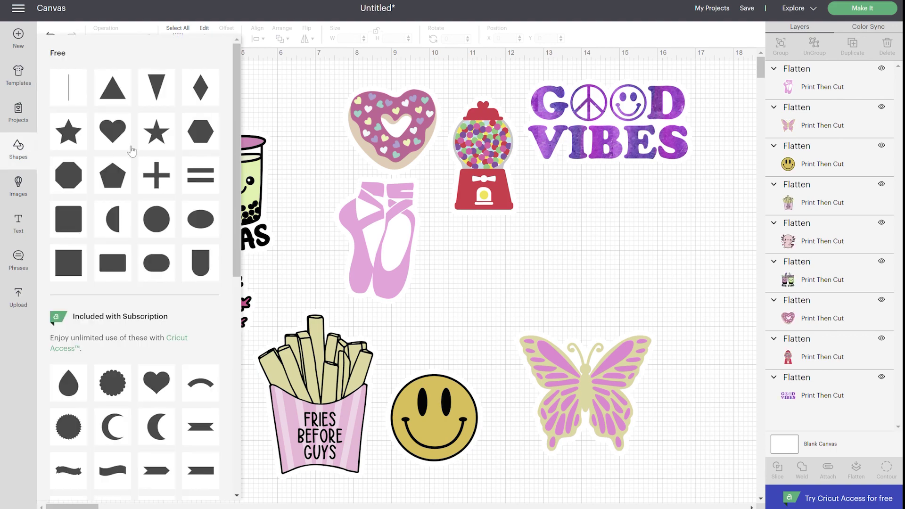
click(69, 274)
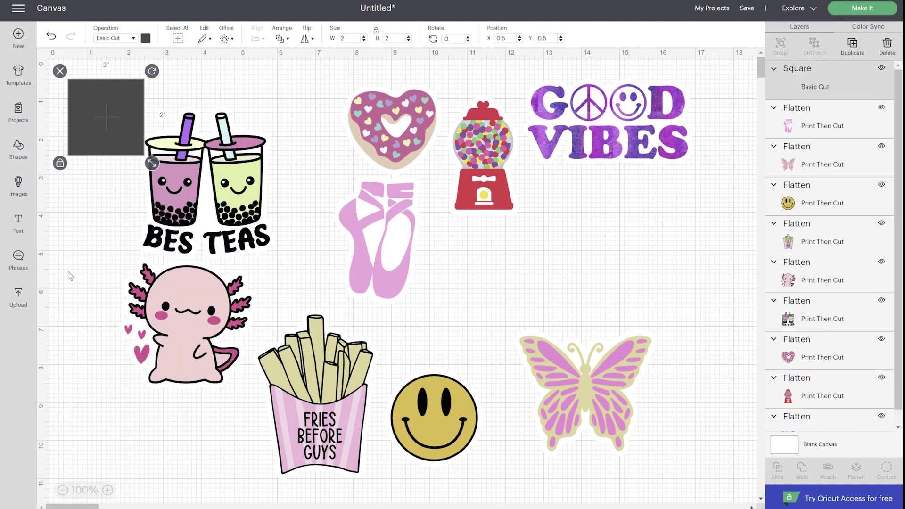
click(361, 42)
click(407, 46)
double_click(406, 47)
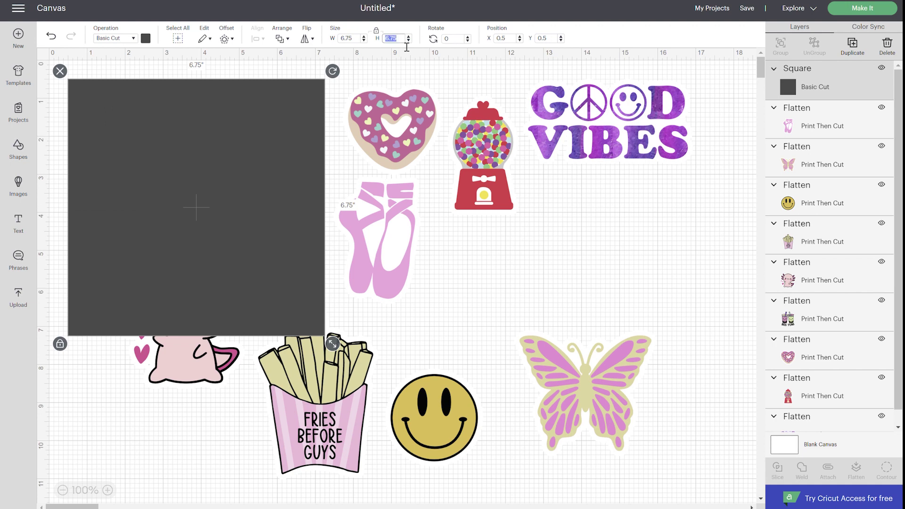
text(9)
key(Return)
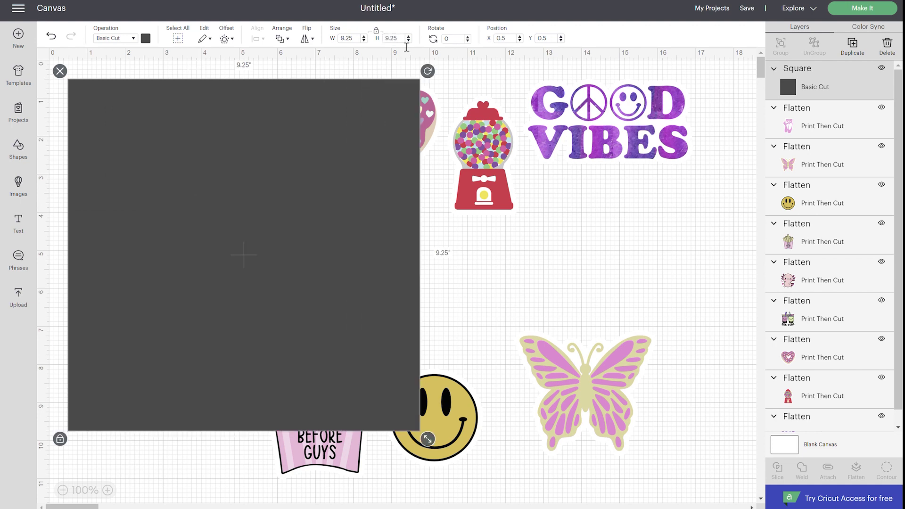
Step: Unlock the square's proportions, set its width to 6.75 in, and move it behind all the stickers
click(376, 31)
click(360, 41)
text(6.75)
key(Return)
drag(819, 72, 839, 428)
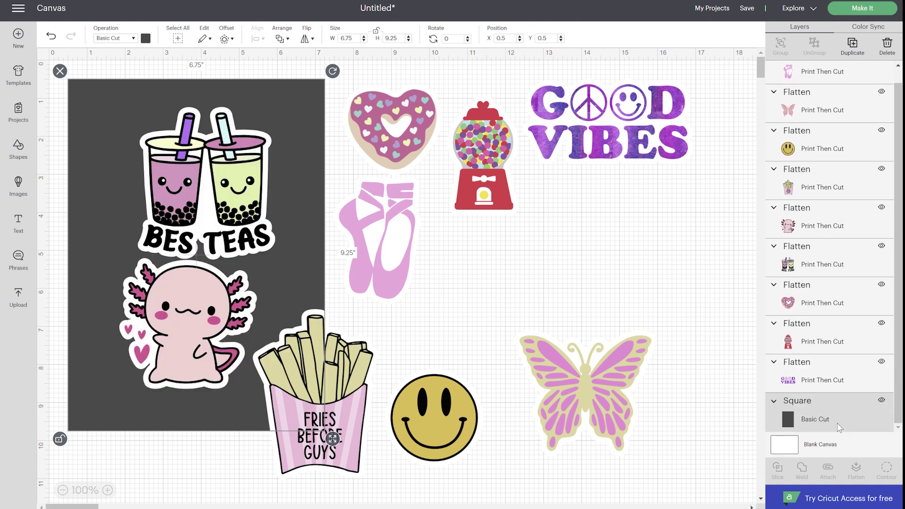
Step: Shrink the Bes Teas cups and place them in the upper-left corner of the dark rectangle
drag(249, 185, 236, 216)
drag(236, 247, 181, 185)
mouse_move(134, 126)
mouse_down()
mouse_move(121, 128)
mouse_move(132, 124)
mouse_up()
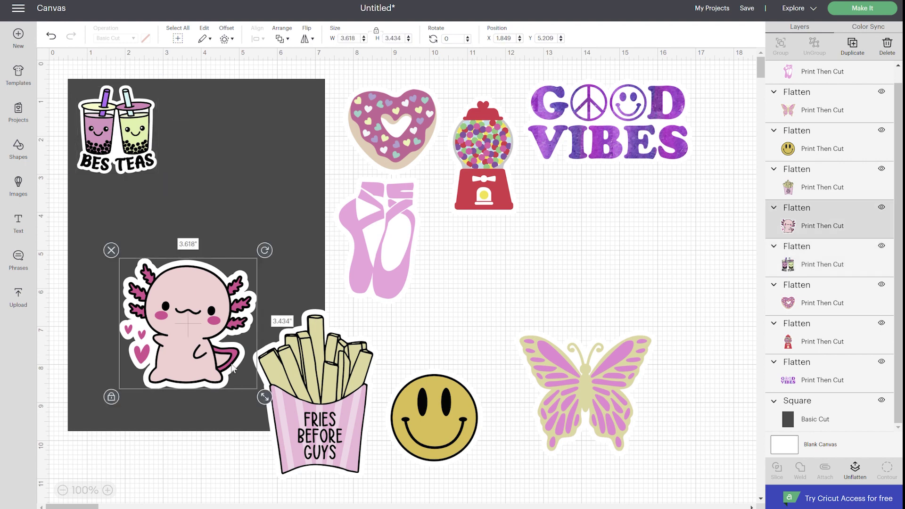
Step: Shrink the axolotl to about 2.409 by 2.287 in, and place it and the reduced ballet shoes side by side on the rectangle
drag(238, 371, 219, 353)
drag(178, 280, 194, 249)
click(405, 262)
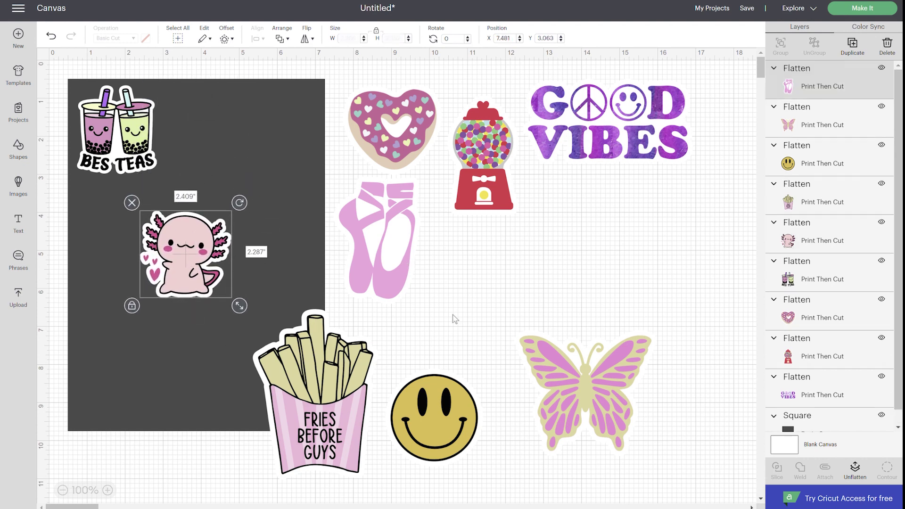
drag(428, 311, 264, 291)
Step: Shrink the fries to about 2.335 by 3.162 in, and fit all the designs plus a second 1.531 in smiley onto the rectangle
click(323, 383)
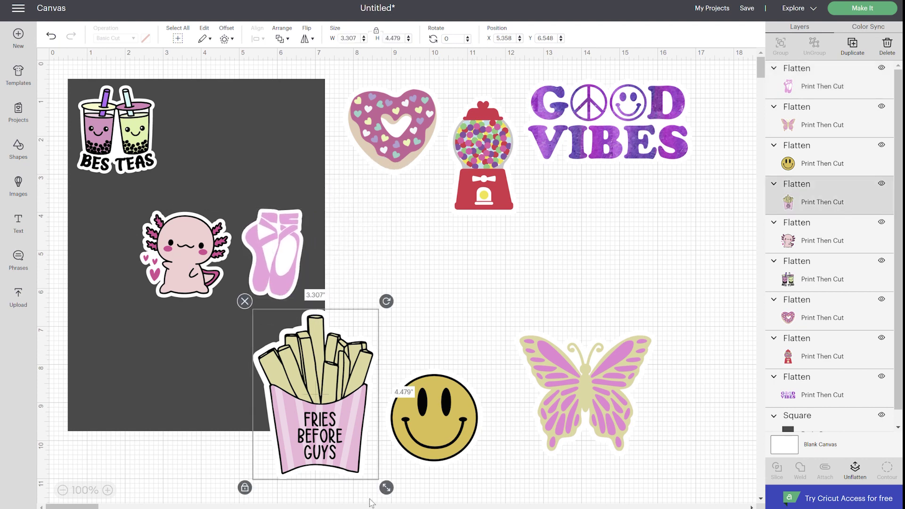
drag(390, 491, 353, 431)
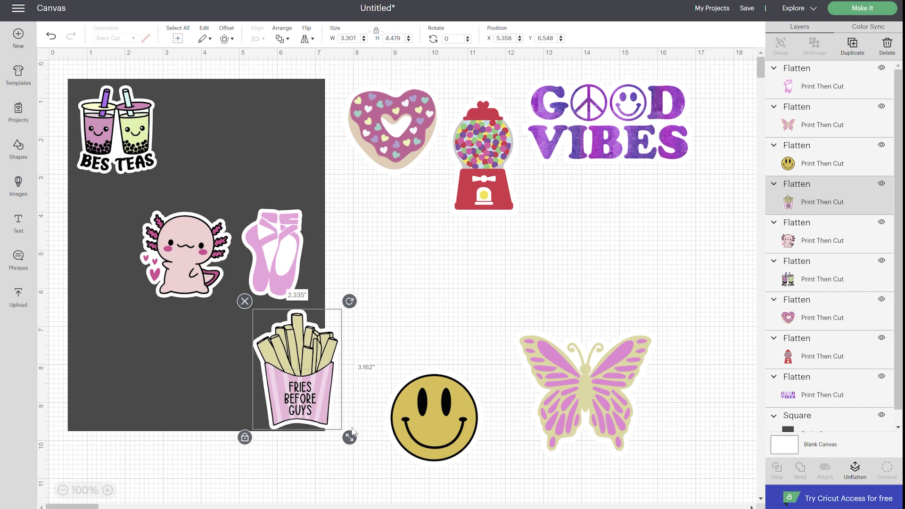
drag(315, 374, 126, 373)
drag(383, 392, 164, 339)
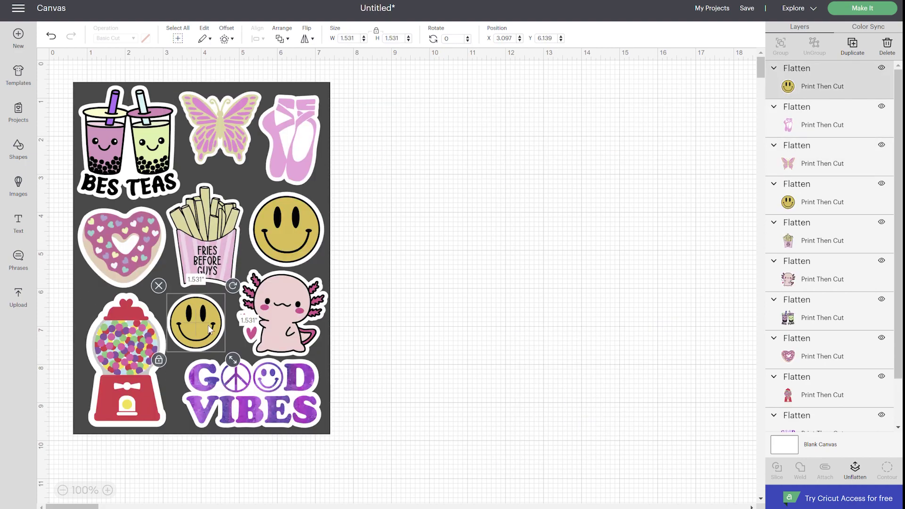
drag(210, 328, 213, 329)
Step: Delete the dark rectangle behind the arranged stickers
click(495, 317)
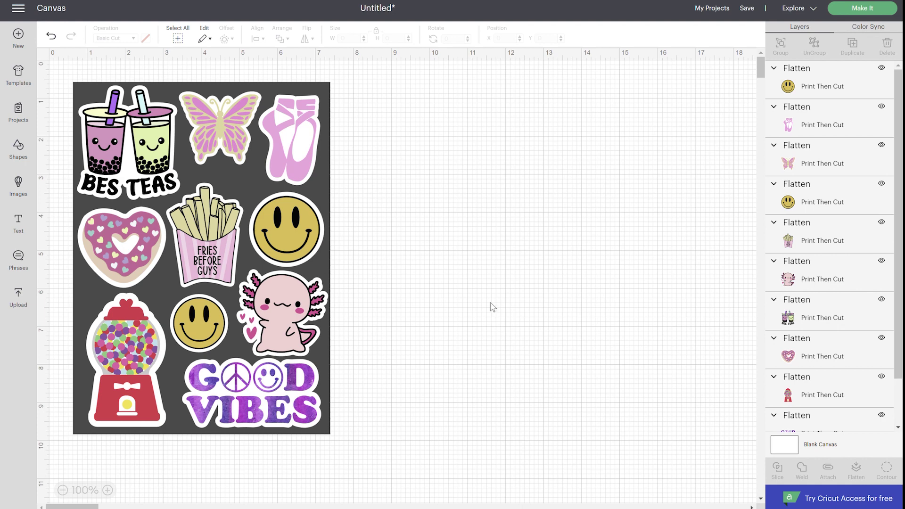
click(330, 267)
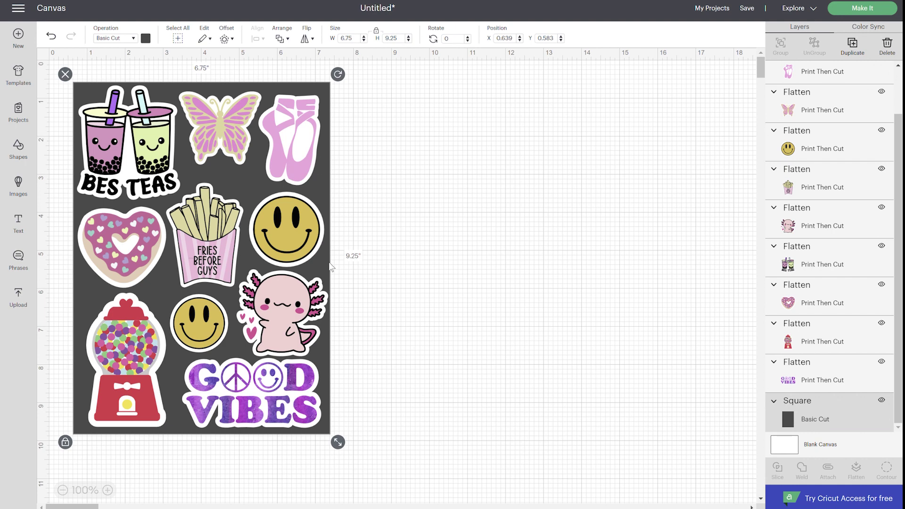
key(Delete)
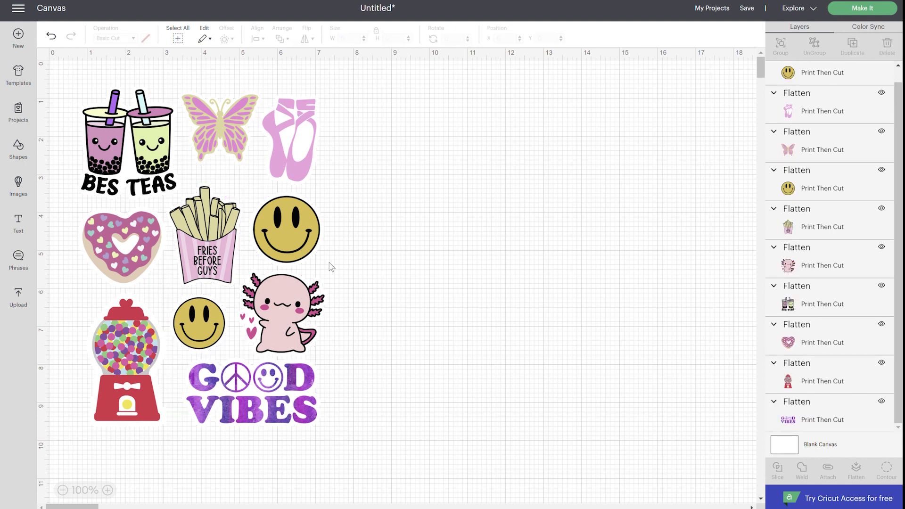
Step: Preview how the rearranged stickers fall on the two mats, and go back to the canvas
click(883, 11)
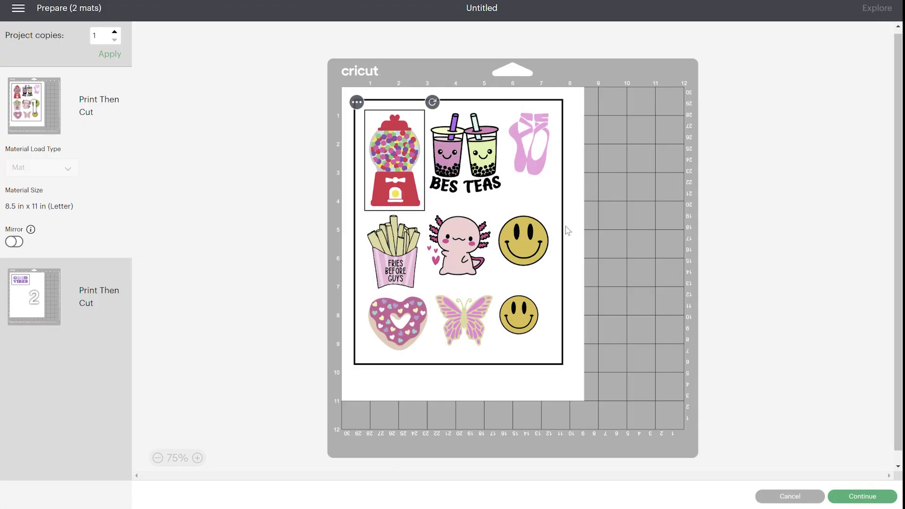
click(38, 315)
click(808, 500)
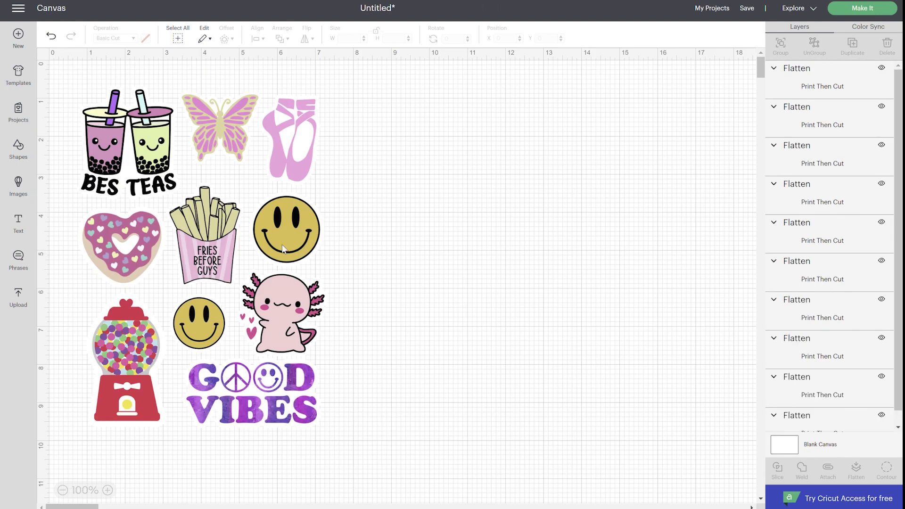
Step: Attach all the stickers to keep their arrangement on one mat, and continue with that mat to the Make stage
drag(60, 84, 382, 436)
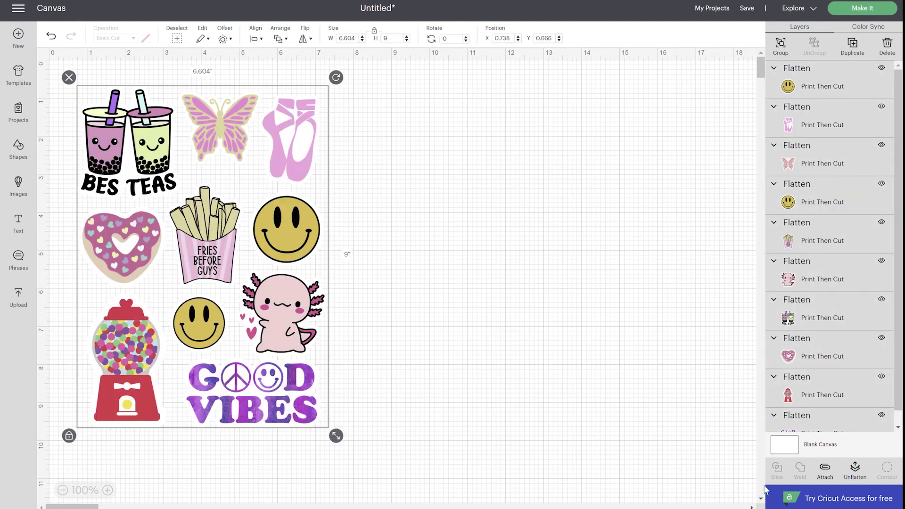
click(825, 469)
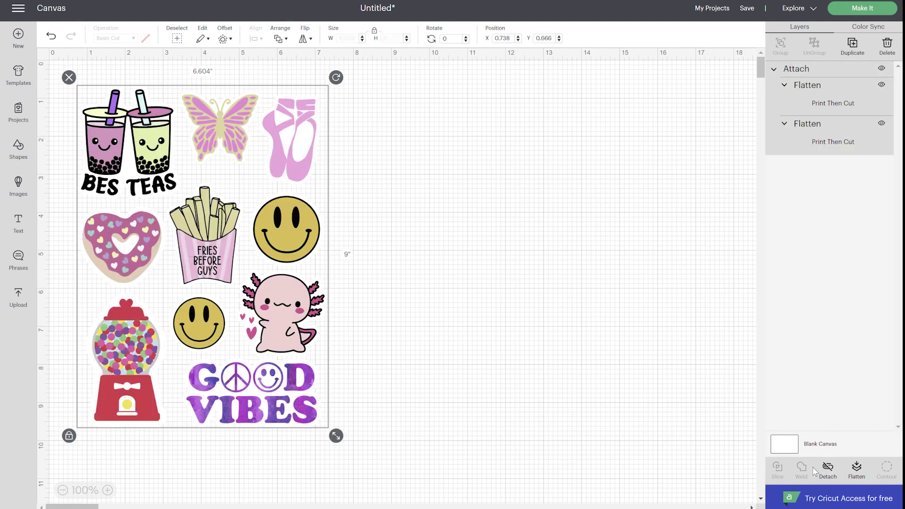
click(870, 11)
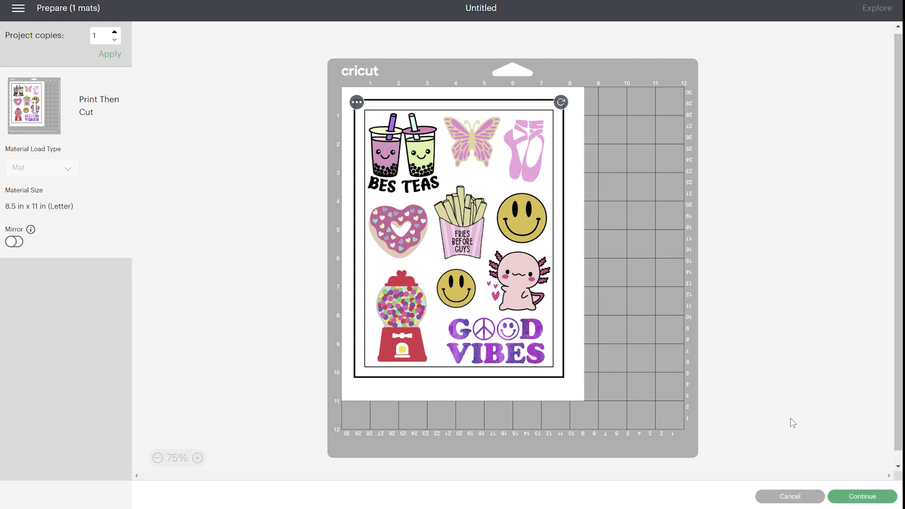
click(884, 498)
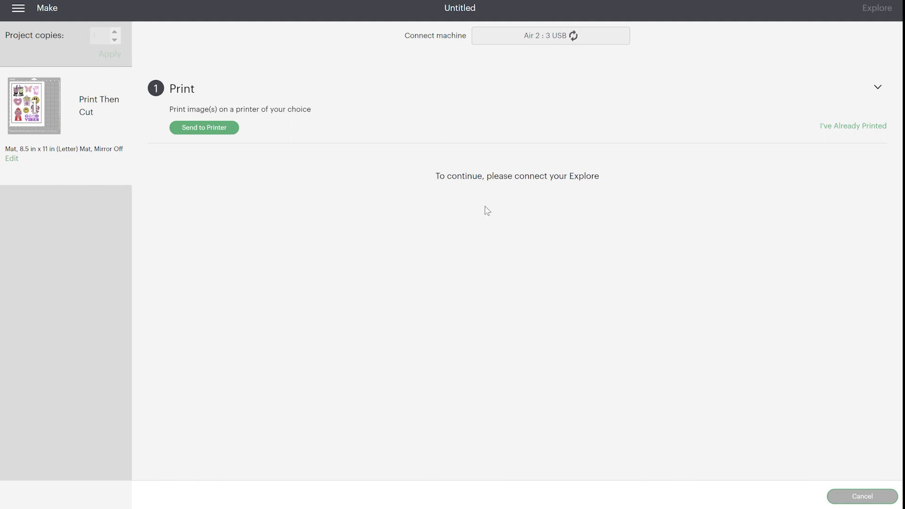
Step: Print the sticker sheet on the HP ENVY 5000 series printer with Use System Dialog turned on
click(217, 128)
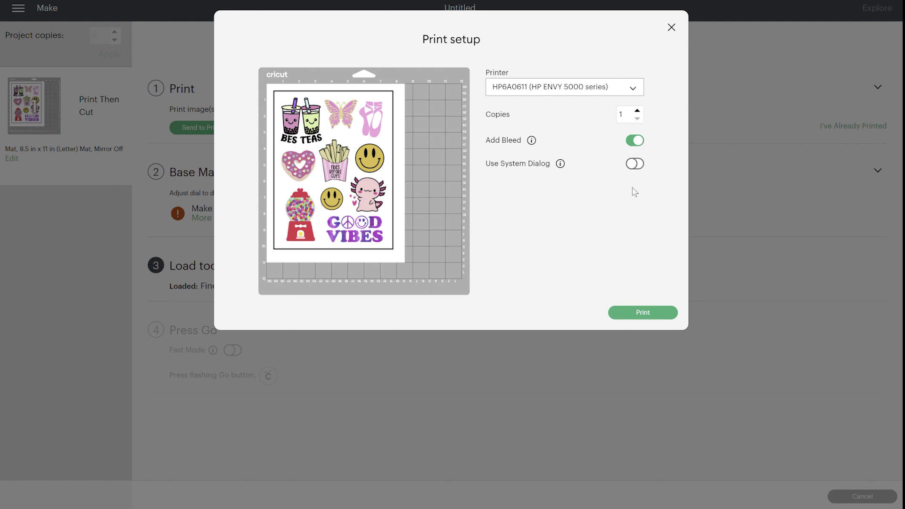
click(641, 165)
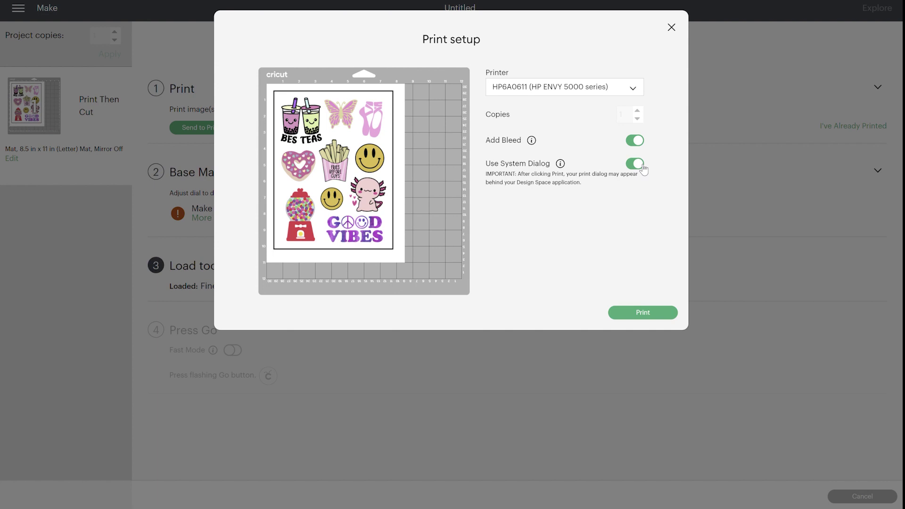
click(667, 316)
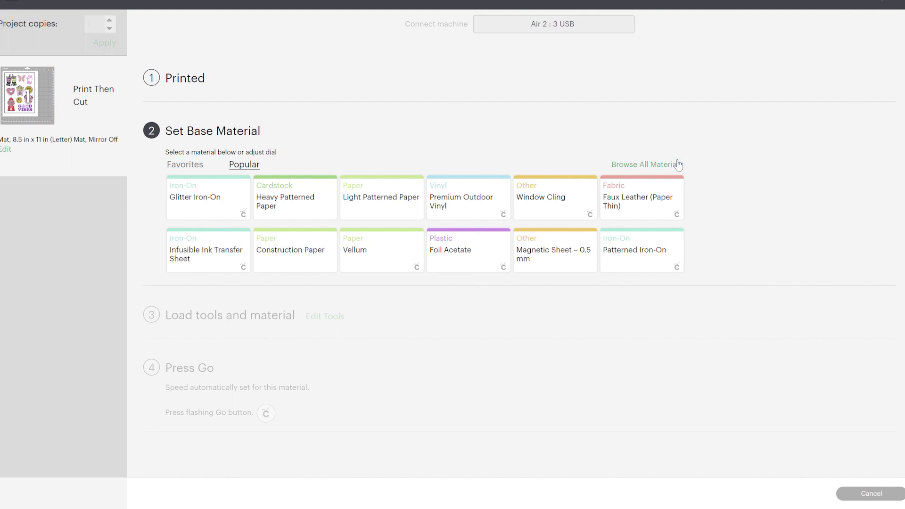
Step: Set the base material to Printable Sticker Paper (White) with the pressure at More
click(678, 164)
click(609, 59)
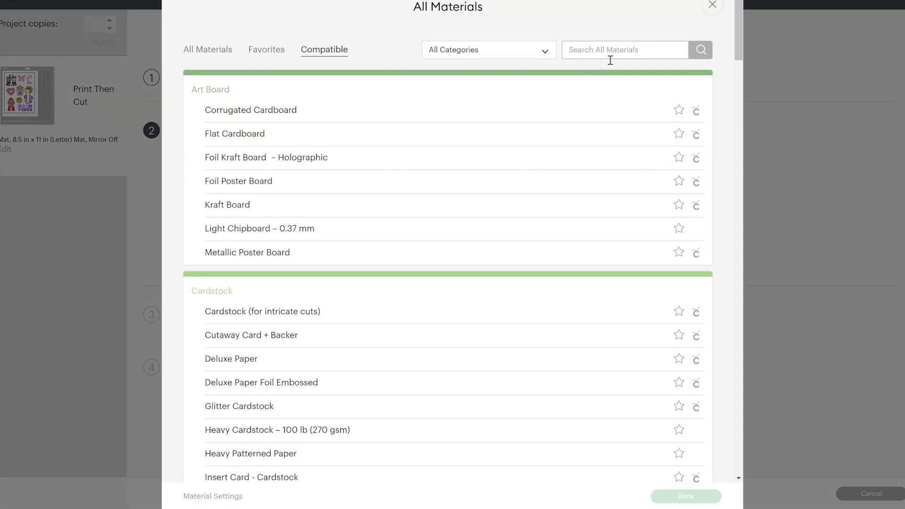
text(printable)
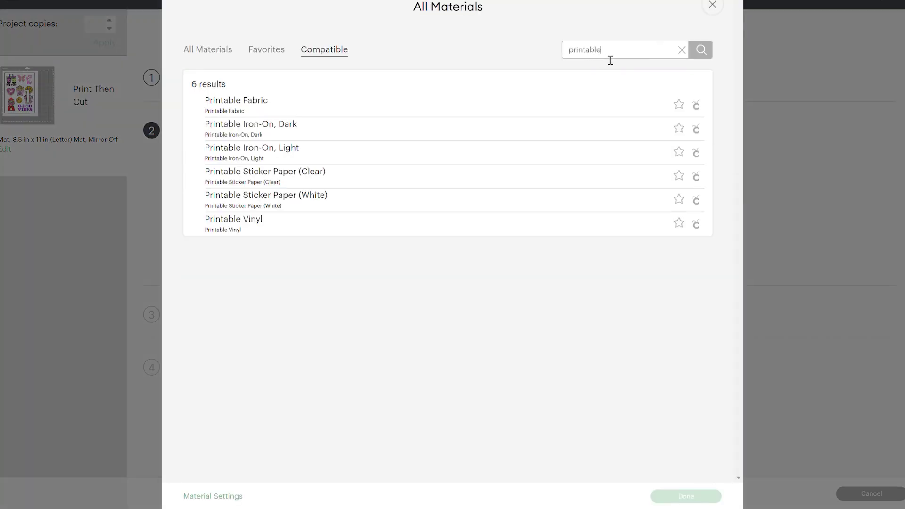
click(323, 208)
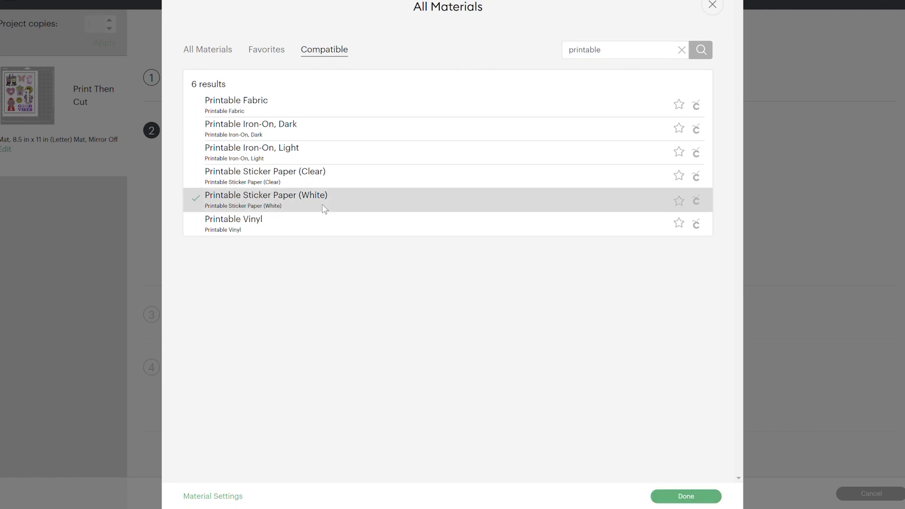
click(686, 497)
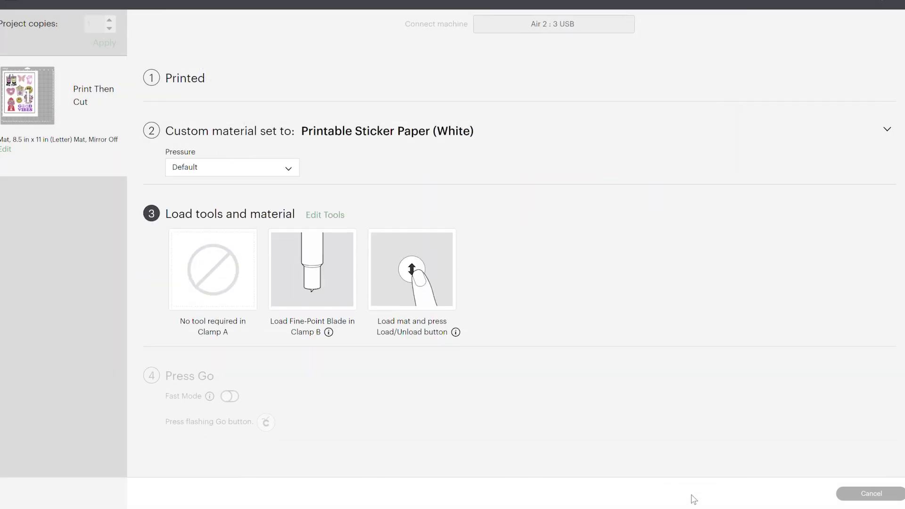
click(214, 168)
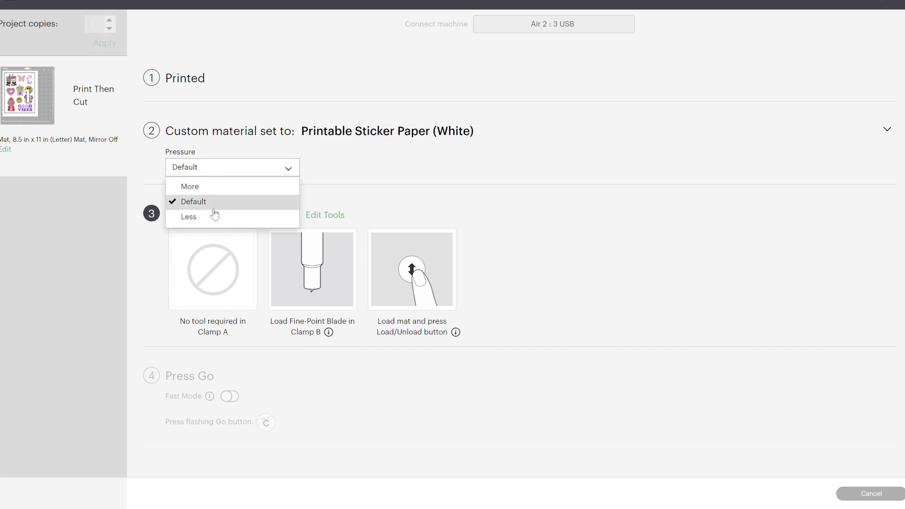
click(208, 188)
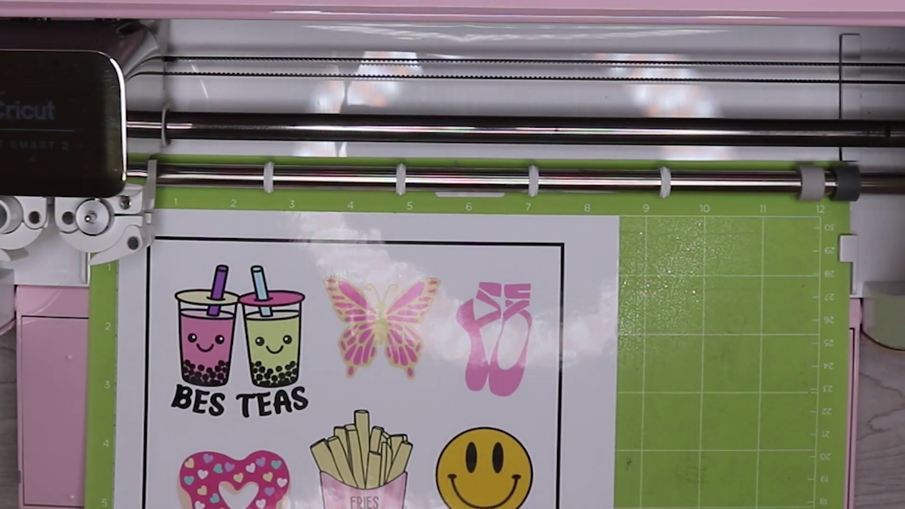